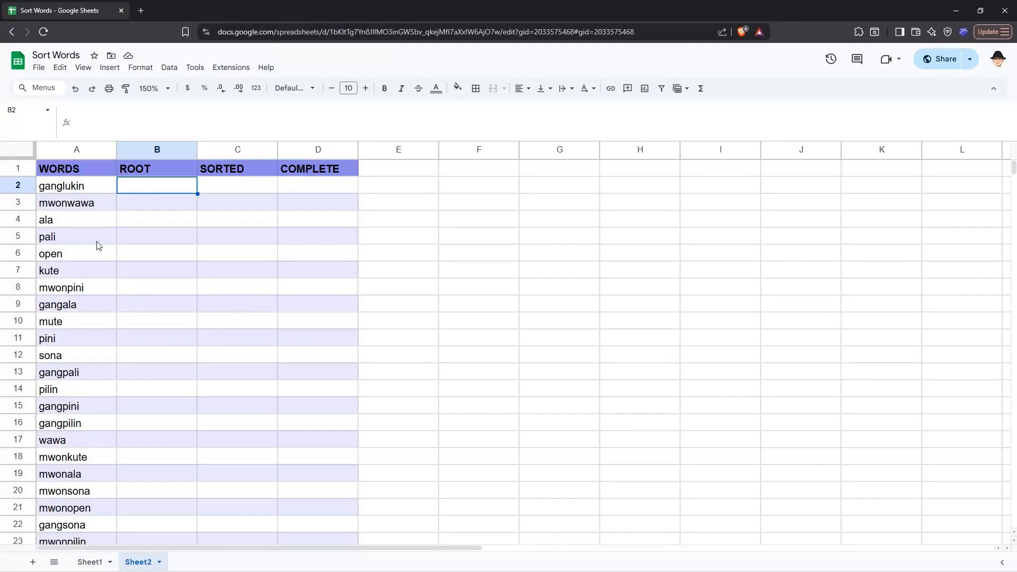
{"action": "left_click", "coordinate": [83, 192]}
{"action": "left_click", "coordinate": [87, 208]}
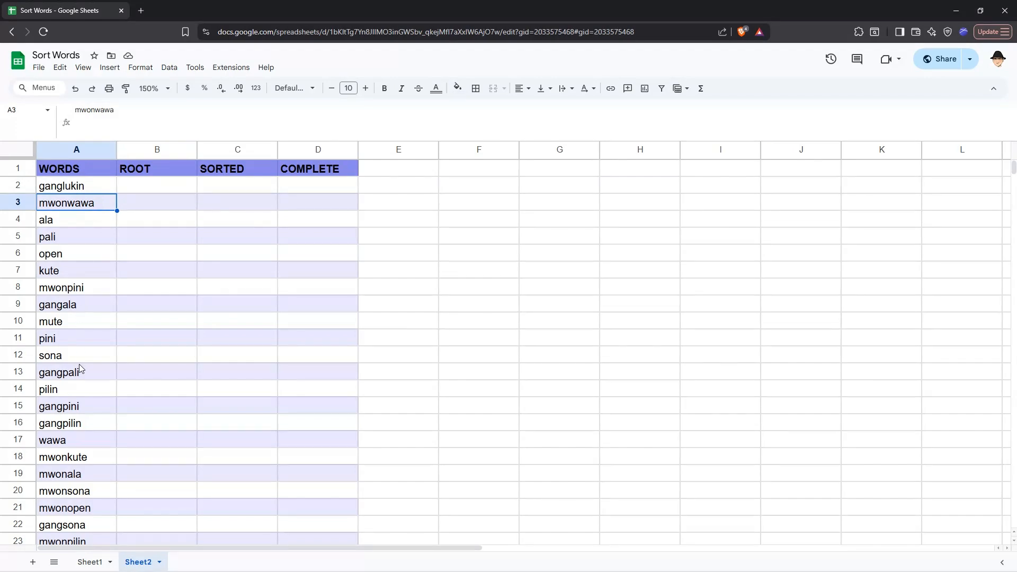
{"action": "scroll", "coordinate": [81, 224], "scroll_direction": "down", "scroll_amount": 5}
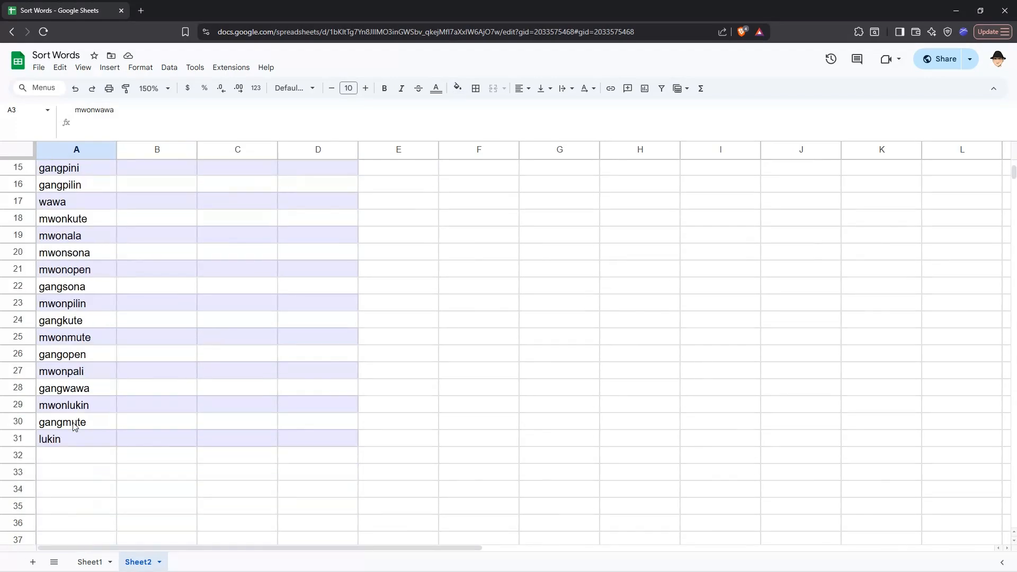
{"action": "left_click", "coordinate": [68, 439]}
{"action": "scroll", "coordinate": [69, 443], "scroll_direction": "up", "scroll_amount": 5}
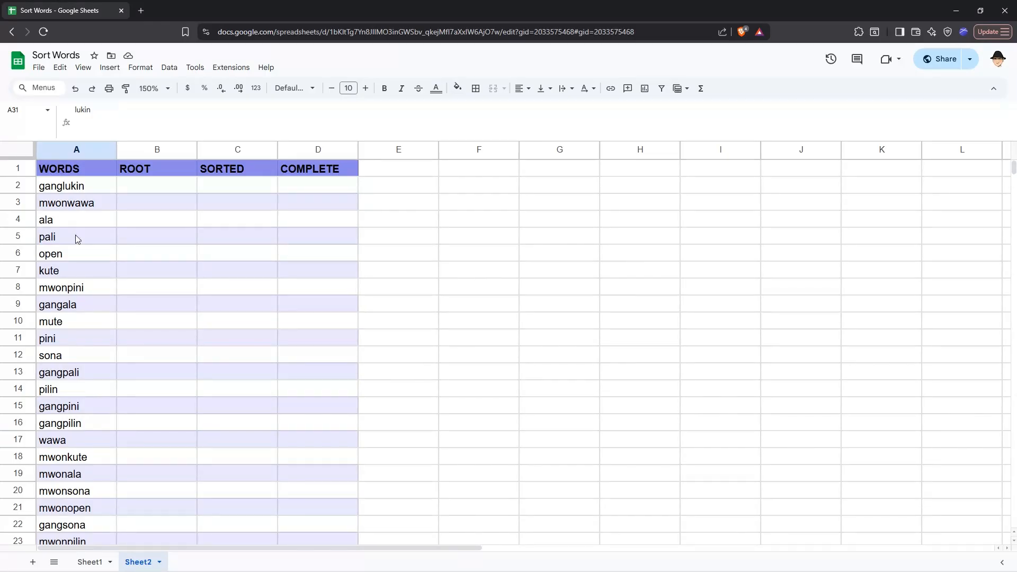
{"action": "left_click", "coordinate": [64, 441]}
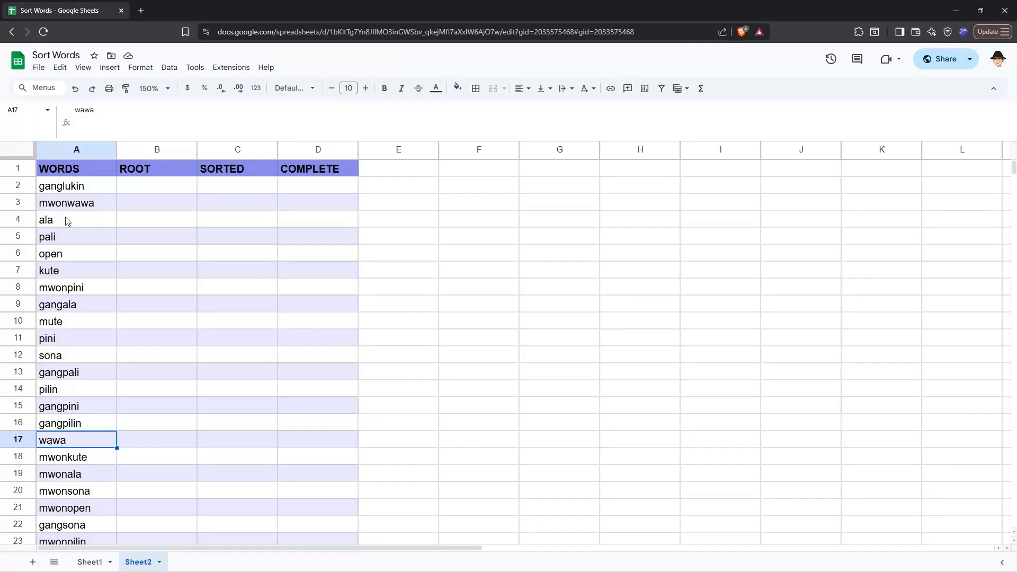
{"action": "left_click", "coordinate": [136, 190]}
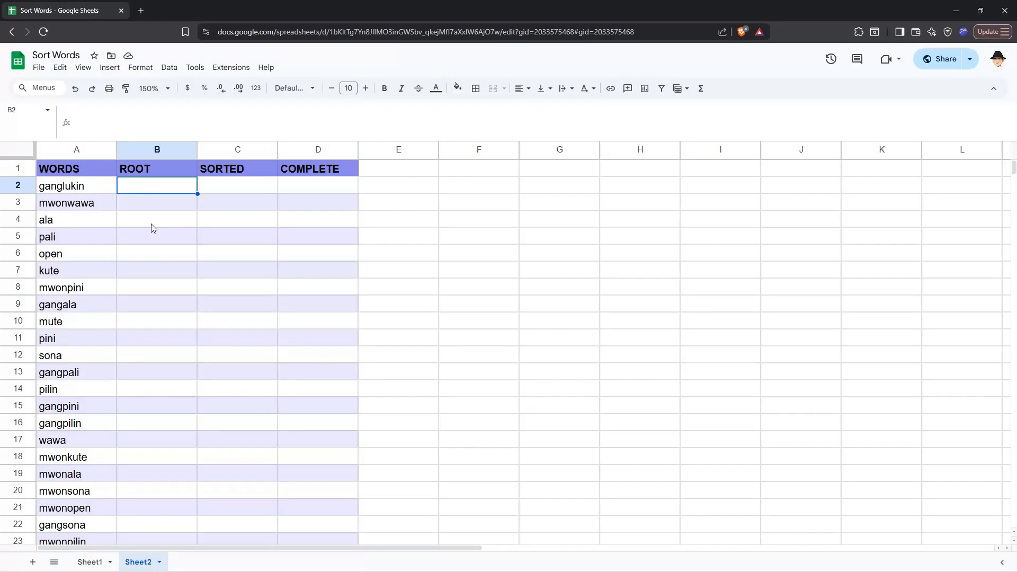
{"action": "type", "text": "=SPLIT("}
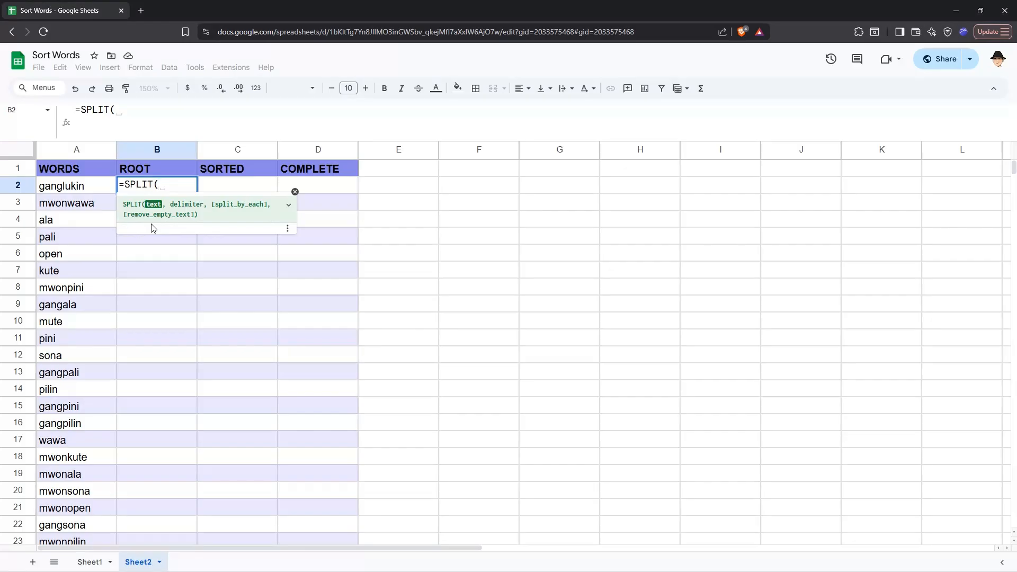
{"action": "type", "text": "\"hello}"}
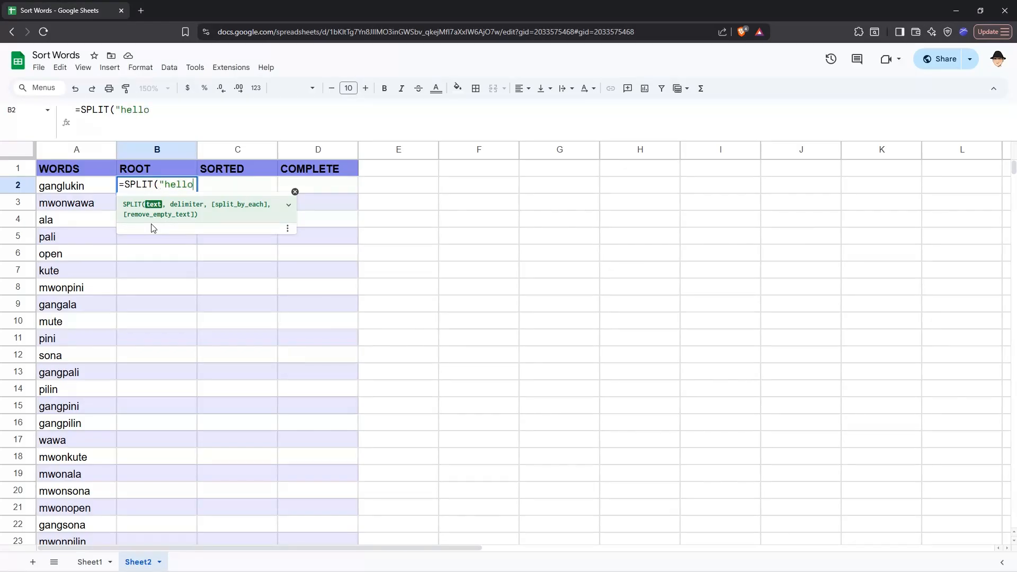
{"action": "key", "text": "BackSpace"}
{"action": "type", "text": "|wir"}
{"action": "key", "text": "BackSpace"}
{"action": "key", "text": "BackSpace"}
{"action": "type", "text": "orld\", "}
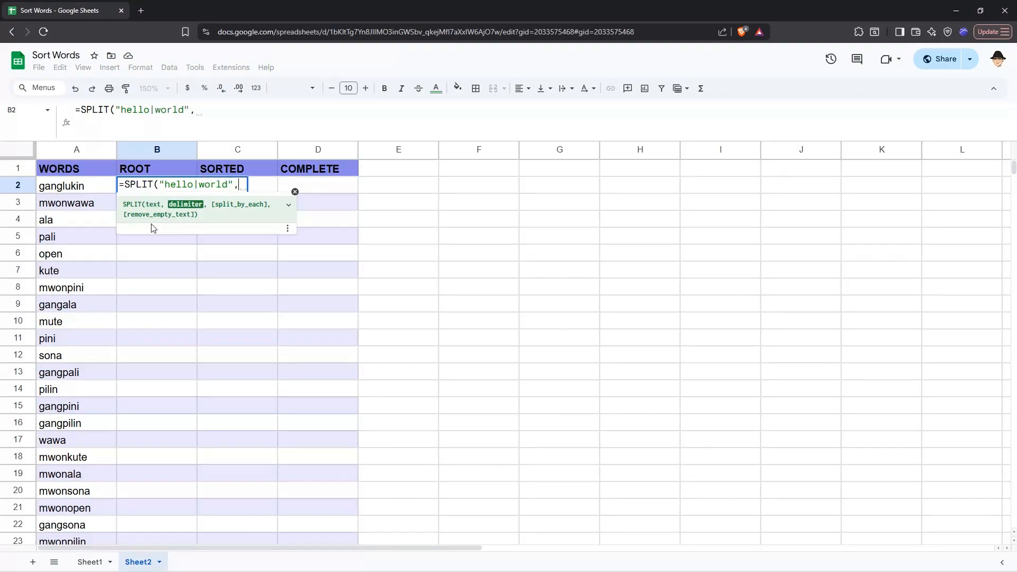
{"action": "type", "text": "\"|\")"}
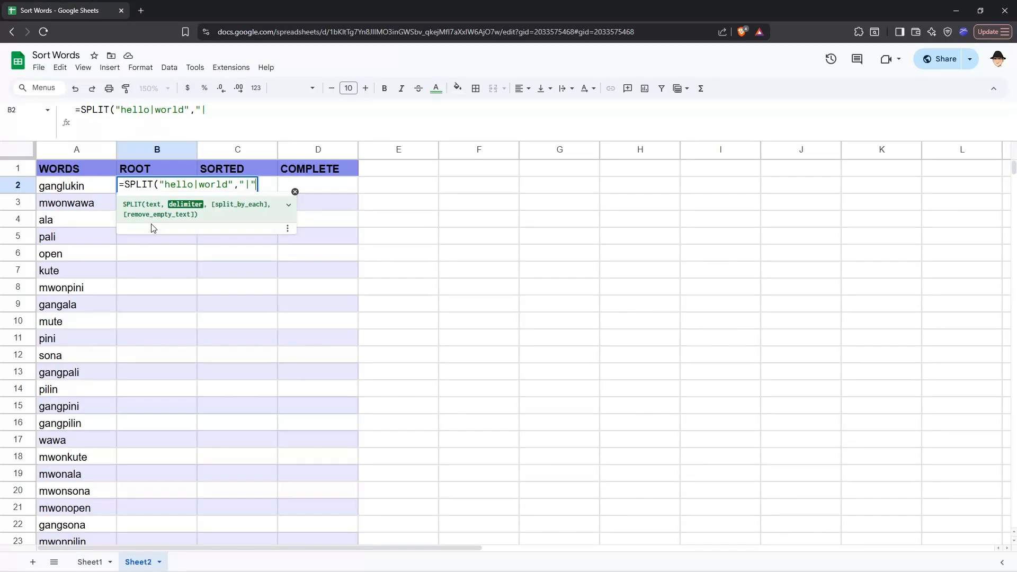
{"action": "key", "text": "Return"}
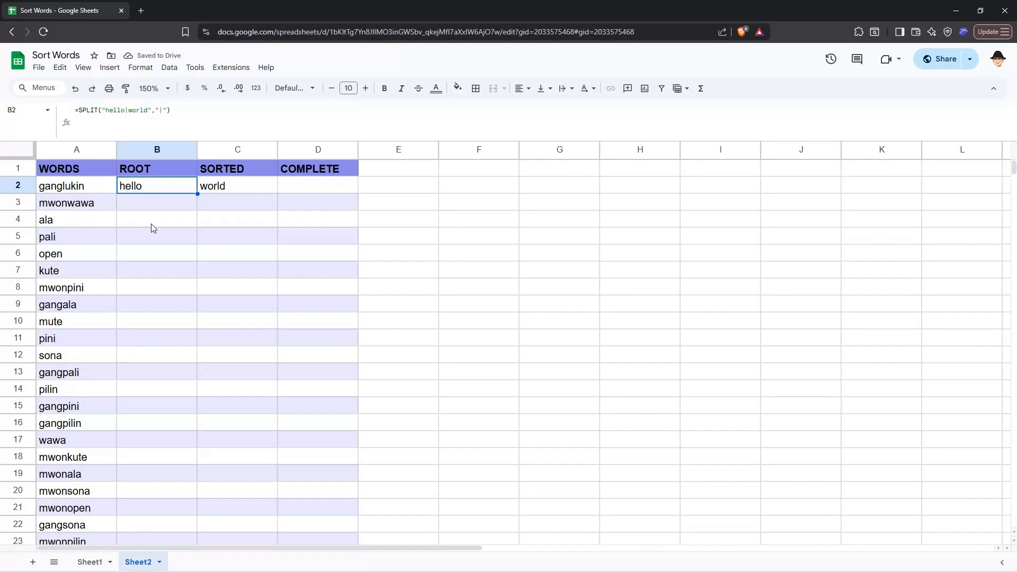
{"action": "key", "text": "Right"}
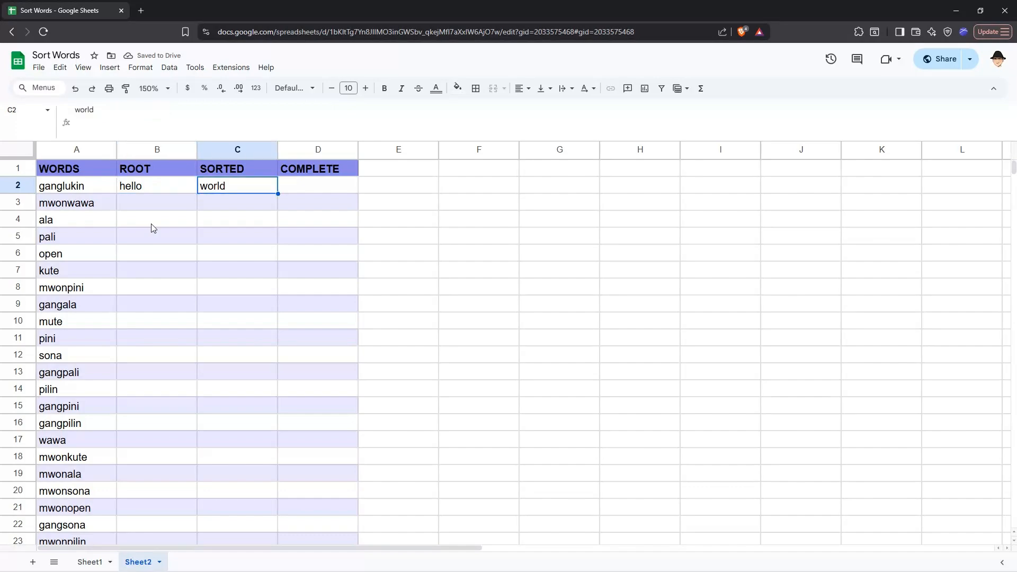
{"action": "key", "text": "Left"}
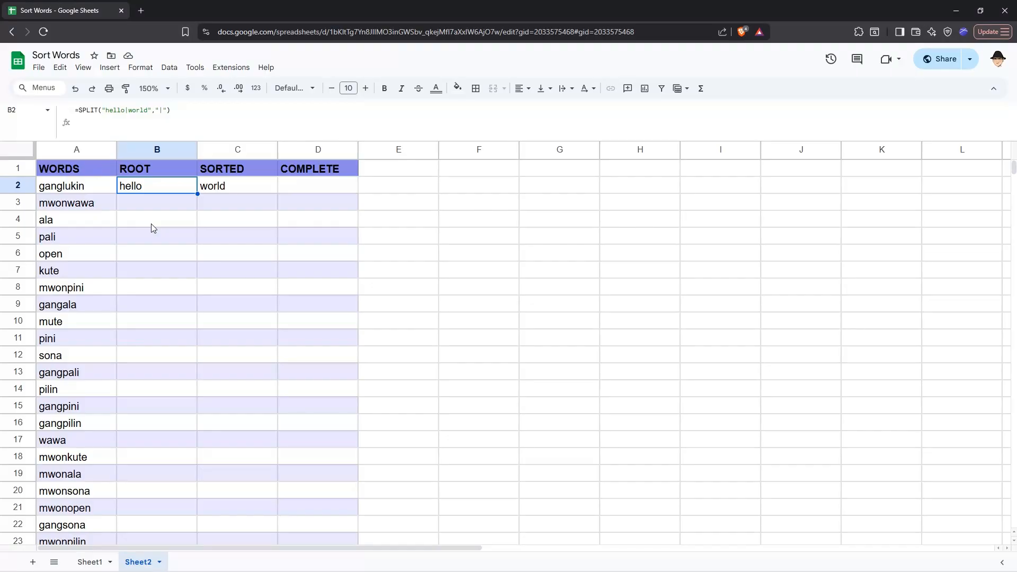
{"action": "key", "text": "Delete"}
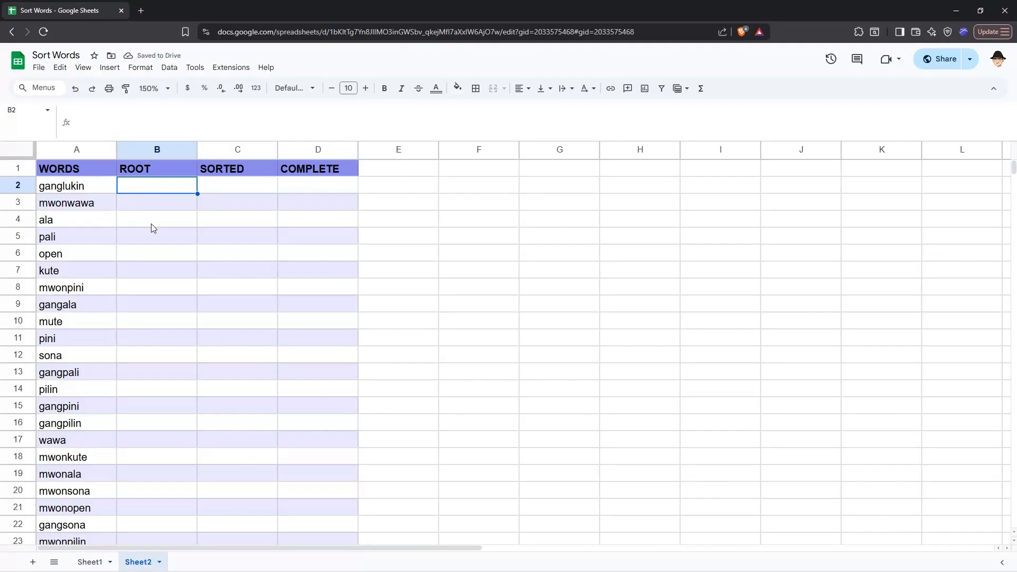
Enter =SPLIT(A2,"gang",0) in B2, returning the root lukin
{"action": "key", "text": "Left"}
{"action": "key", "text": "Right"}
{"action": "type", "text": "="}
{"action": "key", "text": "Left"}
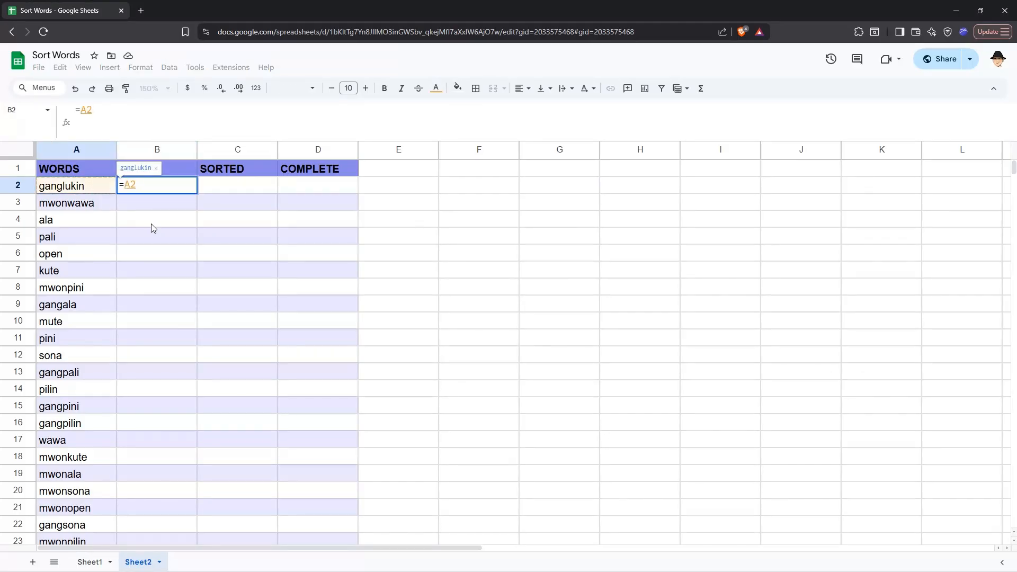
{"action": "key", "text": "Escape"}
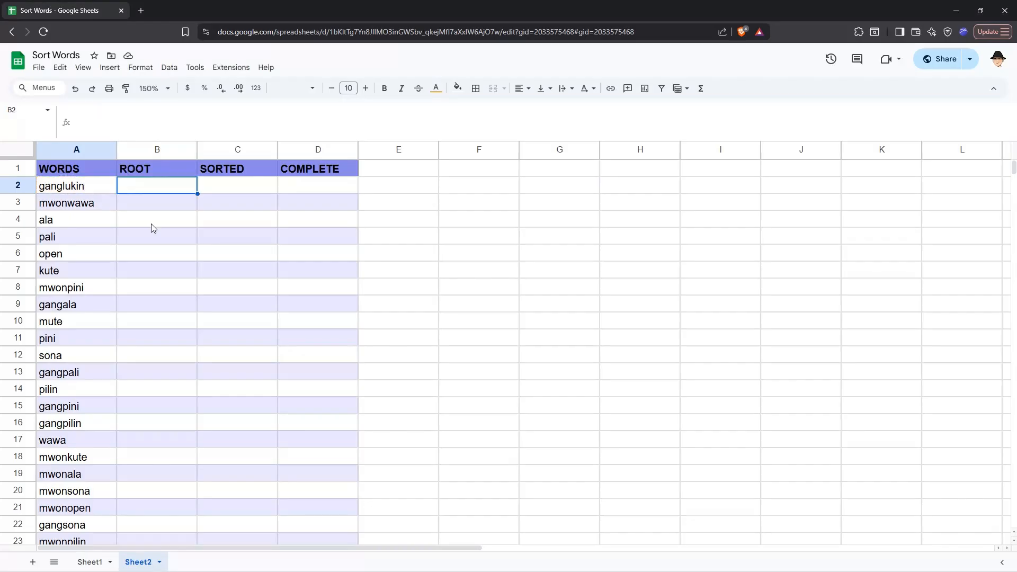
{"action": "type", "text": "=sp"}
{"action": "key", "text": "Tab"}
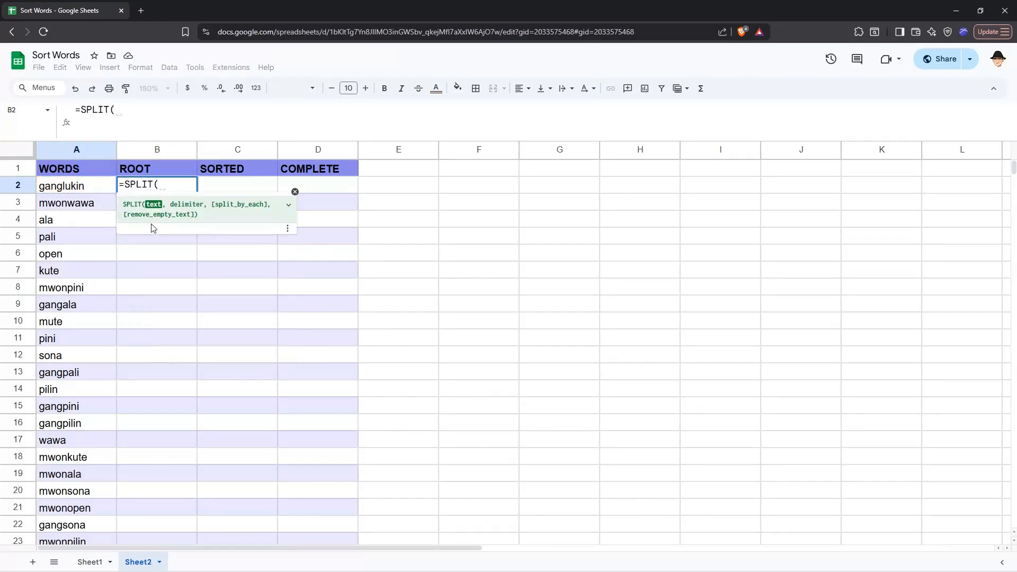
{"action": "type", "text": "A2,\"gang\","}
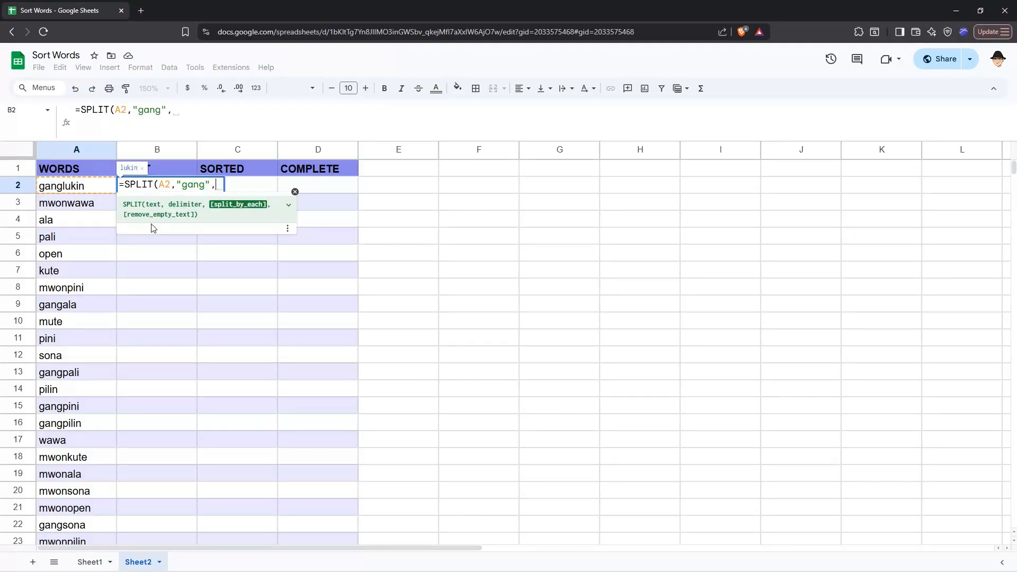
{"action": "type", "text": "0"}
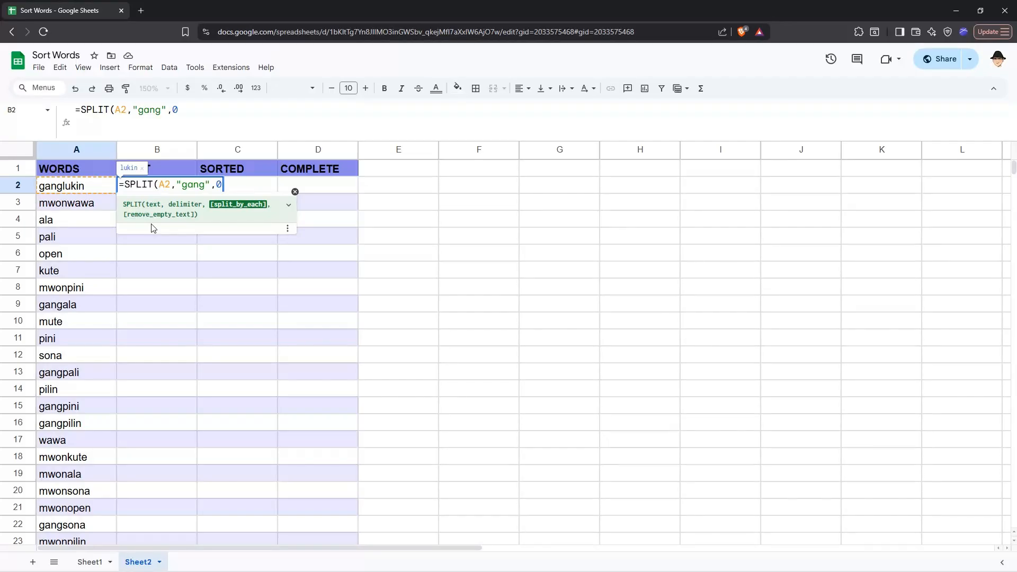
{"action": "key", "text": "BackSpace"}
{"action": "key", "text": "BackSpace"}
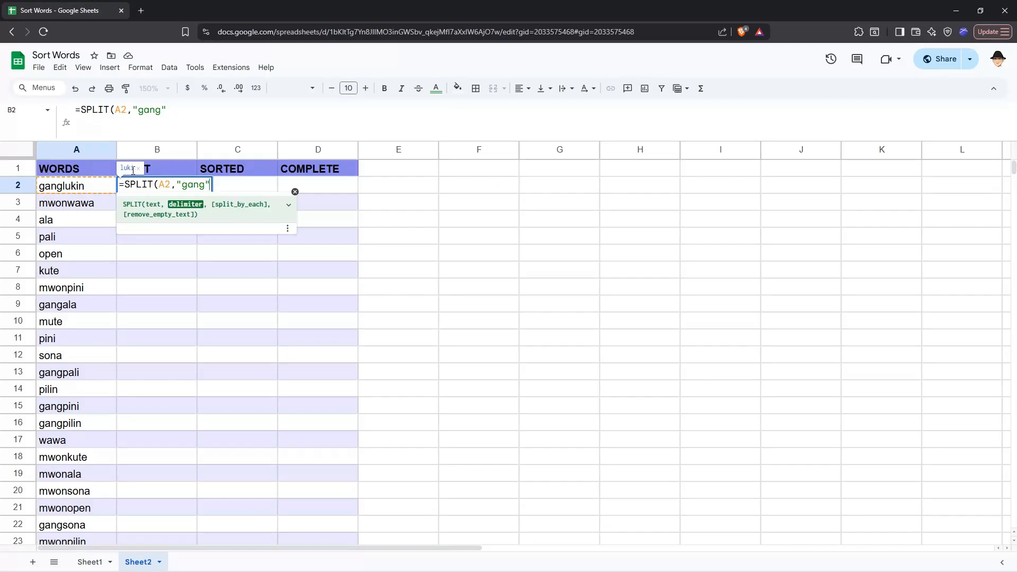
{"action": "type", "text": ", "}
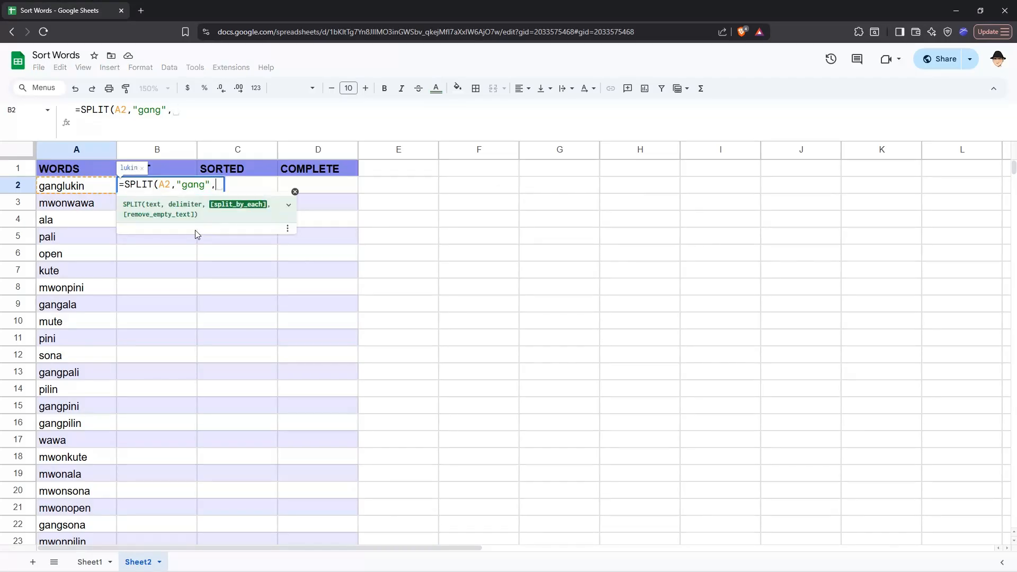
{"action": "type", "text": "0)"}
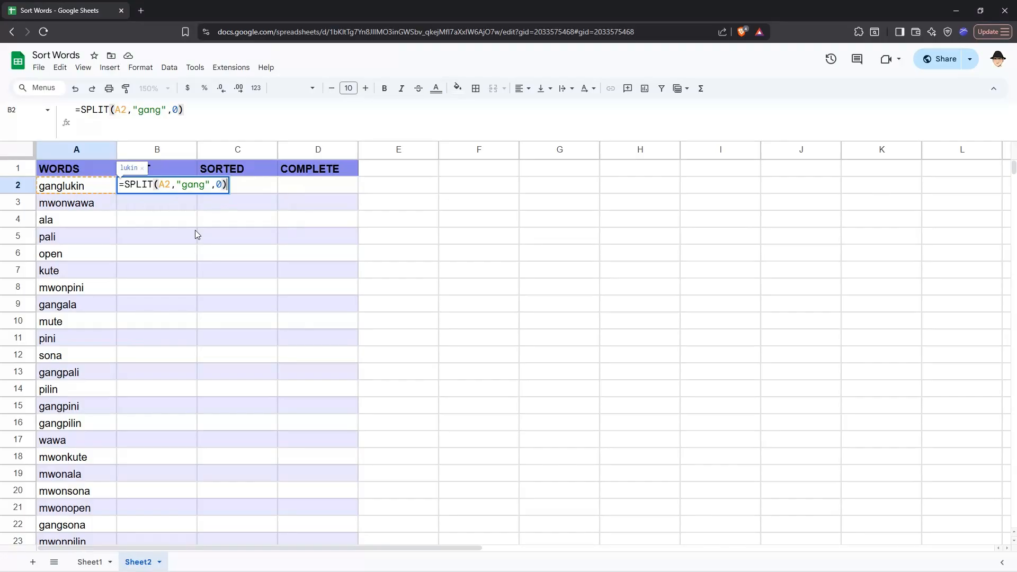
{"action": "key", "text": "Return"}
Copy B2's SPLIT formula into B3, then undo the paste
{"action": "key", "text": "Up"}
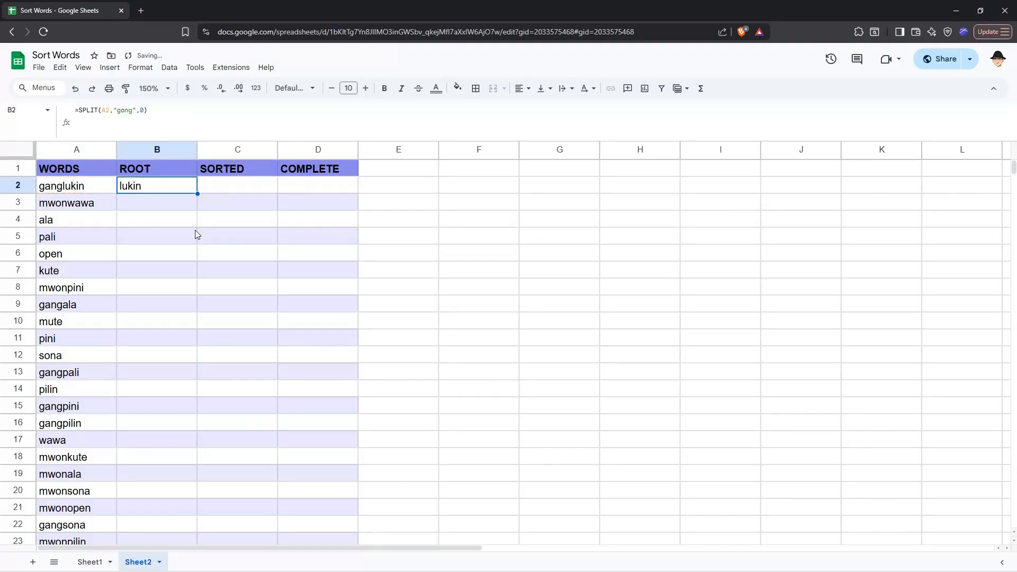
{"action": "key", "text": "ctrl+c"}
{"action": "key", "text": "Down"}
{"action": "key", "text": "ctrl+v"}
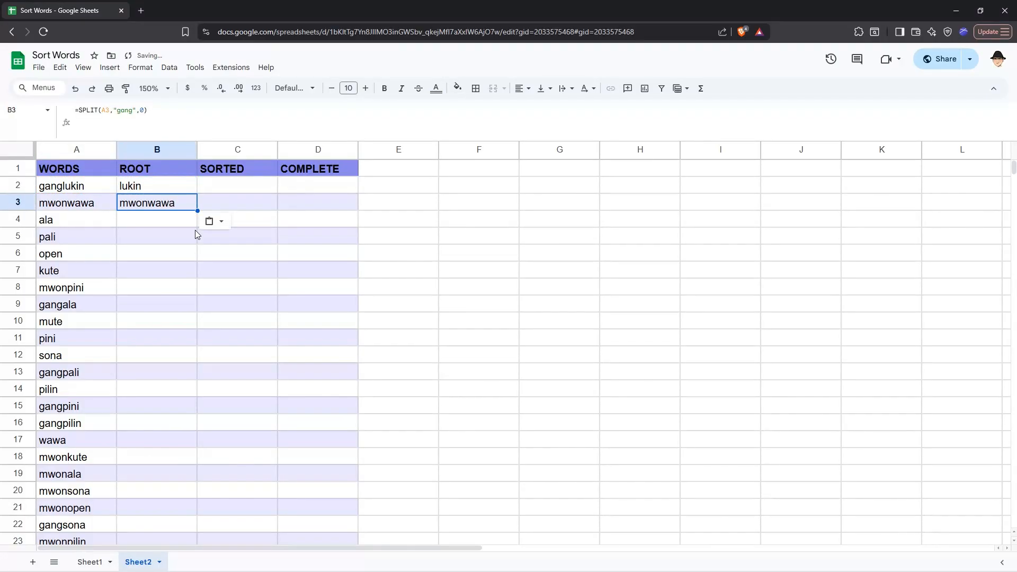
{"action": "key", "text": "ctrl+z"}
{"action": "key", "text": "Up"}
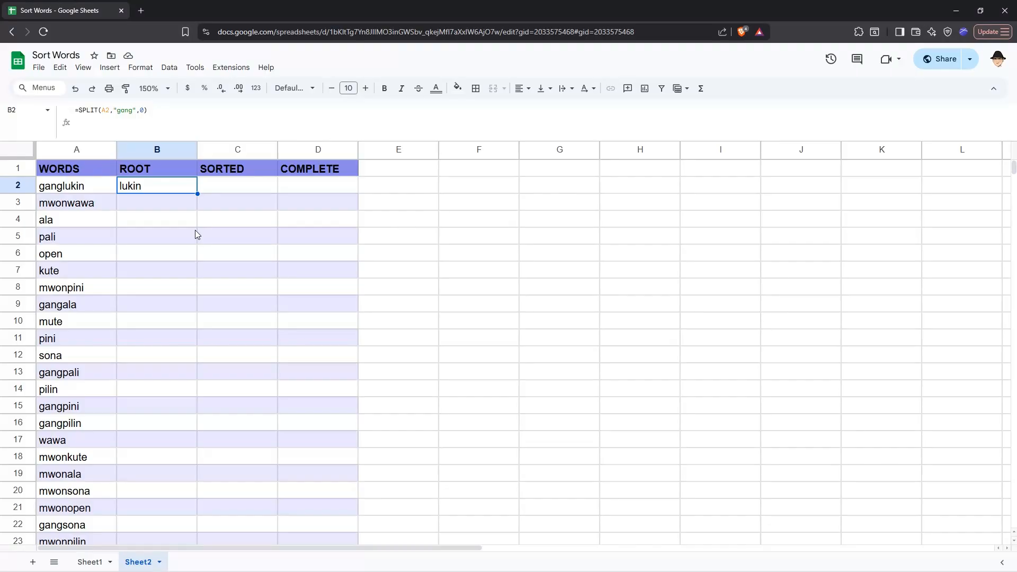
{"action": "key", "text": "Right"}
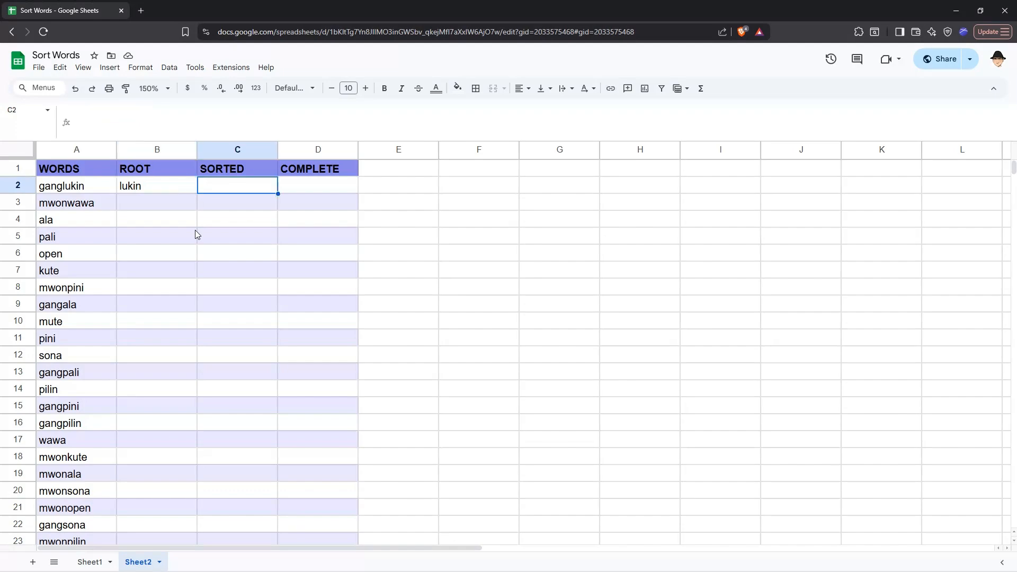
{"action": "type", "text": "=SPLIT(B2,\"gang\",0)"}
{"action": "key", "text": "Tab"}
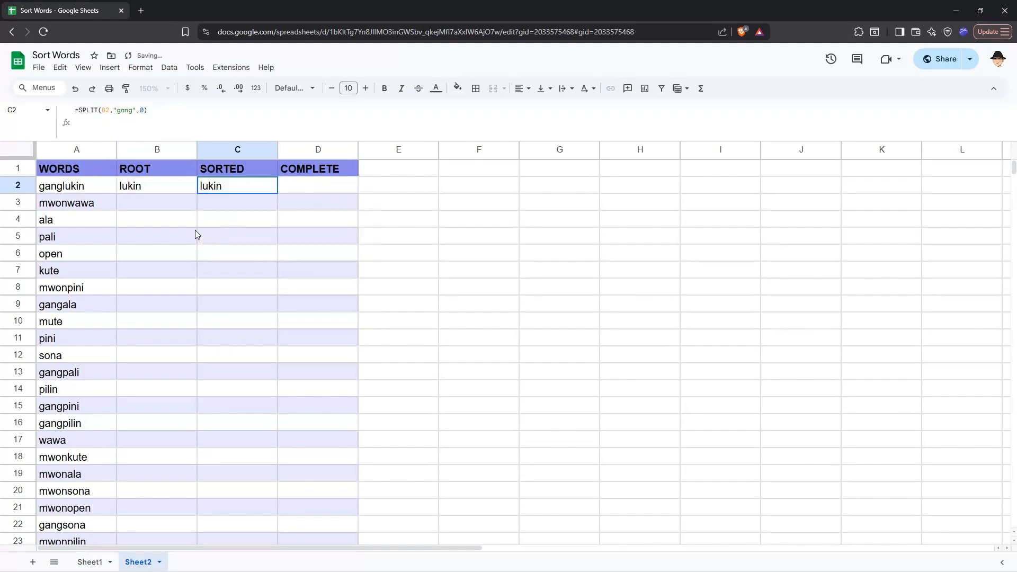
{"action": "type", "text": "=split(B2,\"gang\",0)"}
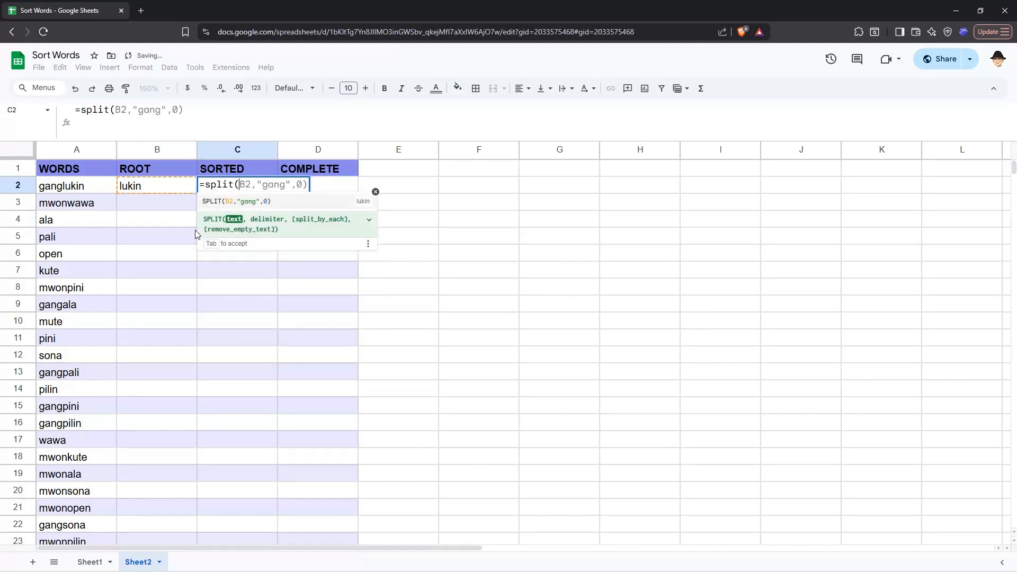
{"action": "key", "text": "Left"}
{"action": "key", "text": "Left"}
{"action": "key", "text": "Left"}
{"action": "key", "text": "Left"}
{"action": "key", "text": "Left"}
{"action": "key", "text": "Left"}
{"action": "key", "text": "Left"}
{"action": "key", "text": "Left"}
{"action": "key", "text": "Left"}
{"action": "key", "text": "Left"}
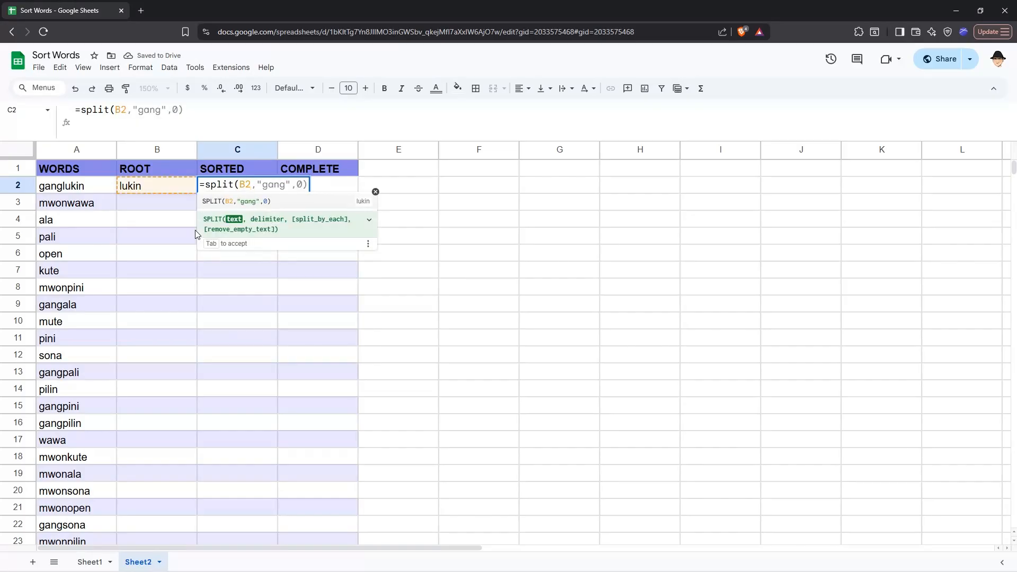
{"action": "key", "text": "BackSpace"}
{"action": "key", "text": "BackSpace"}
{"action": "key", "text": "BackSpace"}
{"action": "key", "text": "BackSpace"}
{"action": "key", "text": "BackSpace"}
{"action": "key", "text": "BackSpace"}
{"action": "key", "text": "BackSpace"}
{"action": "key", "text": "BackSpace"}
{"action": "type", "text": "mwon"}
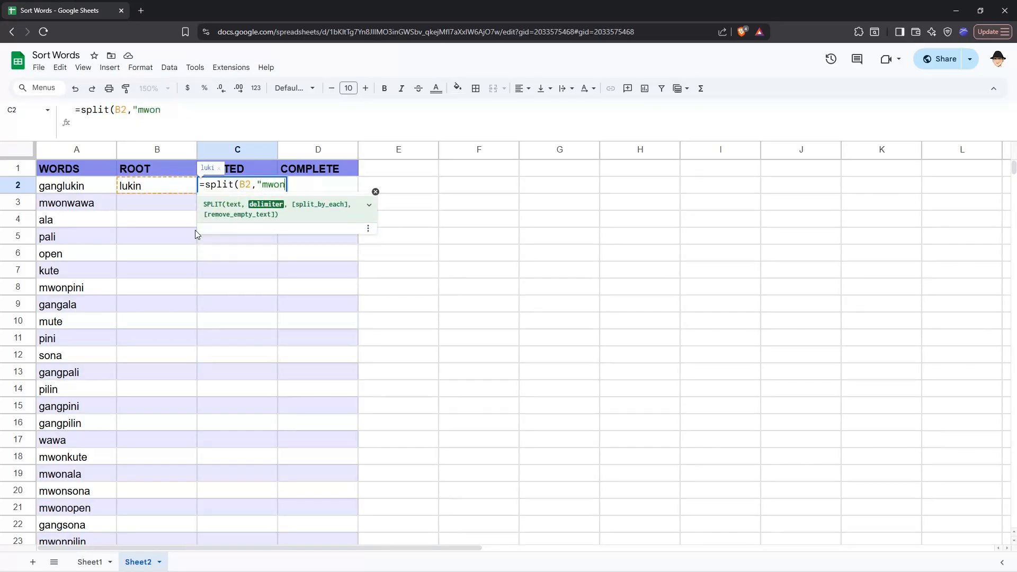
{"action": "type", "text": "\")"}
{"action": "key", "text": "Left"}
{"action": "type", "text": ",0"}
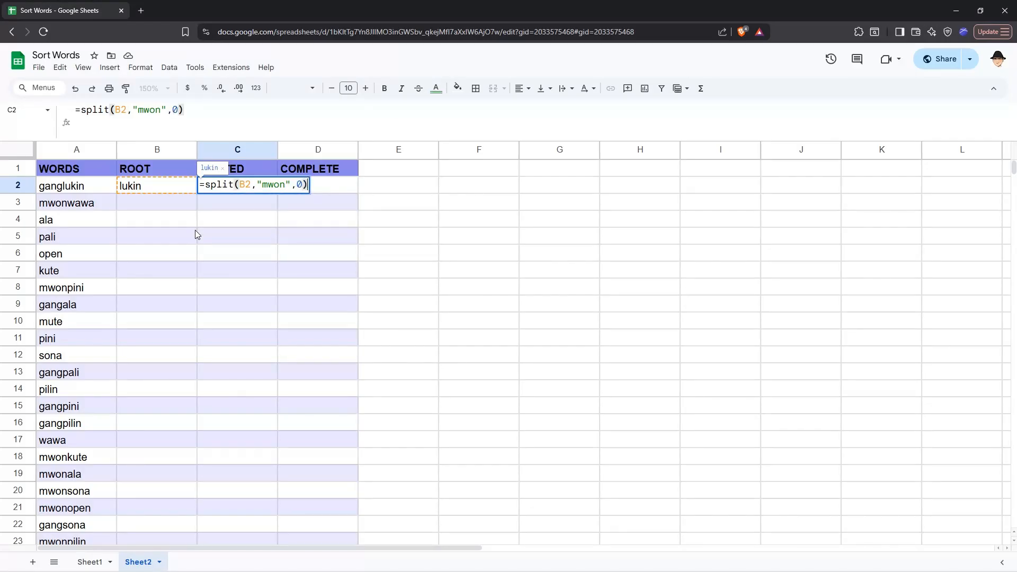
{"action": "key", "text": "Return"}
{"action": "key", "text": "Left"}
{"action": "key", "text": "Up"}
{"action": "key", "text": "shift+Right"}
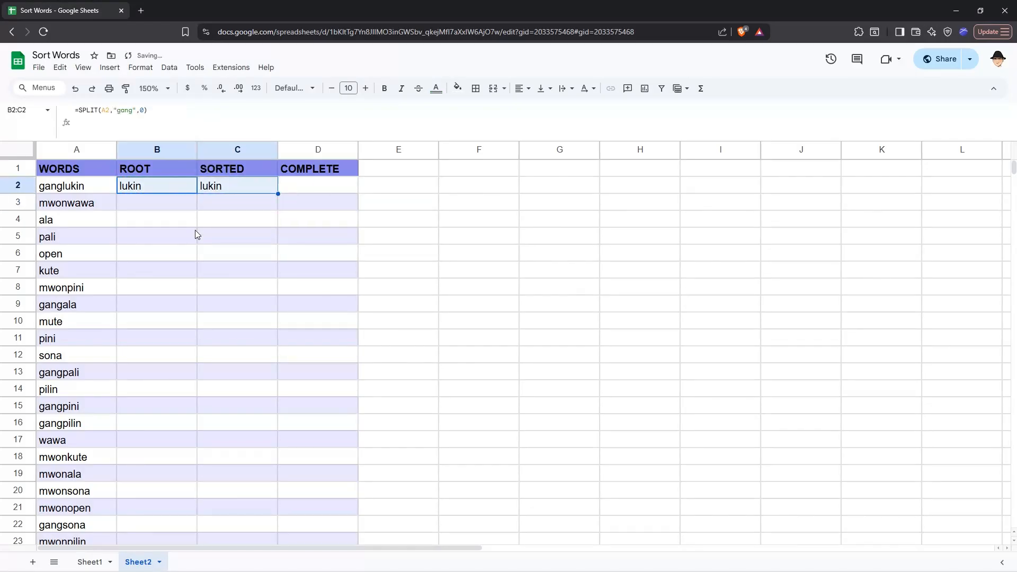
{"action": "key", "text": "ctrl+c"}
{"action": "key", "text": "Down"}
{"action": "key", "text": "ctrl+v"}
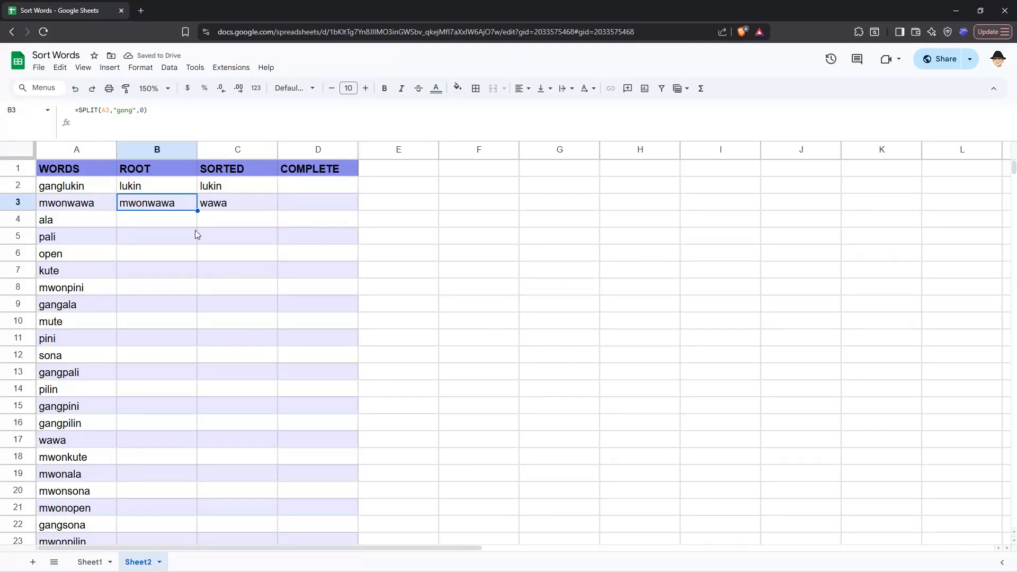
{"action": "key", "text": "Return"}
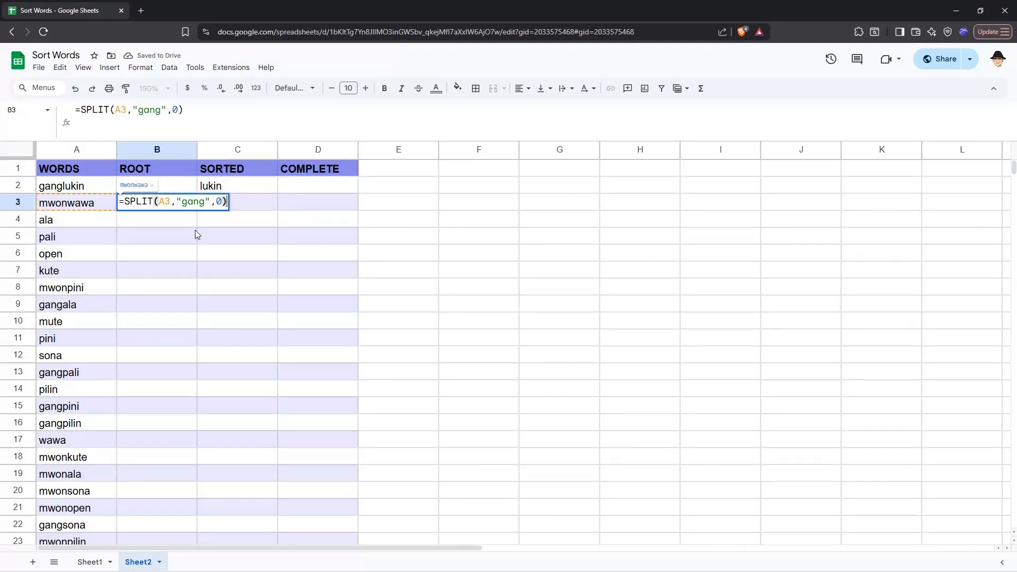
{"action": "key", "text": "Escape"}
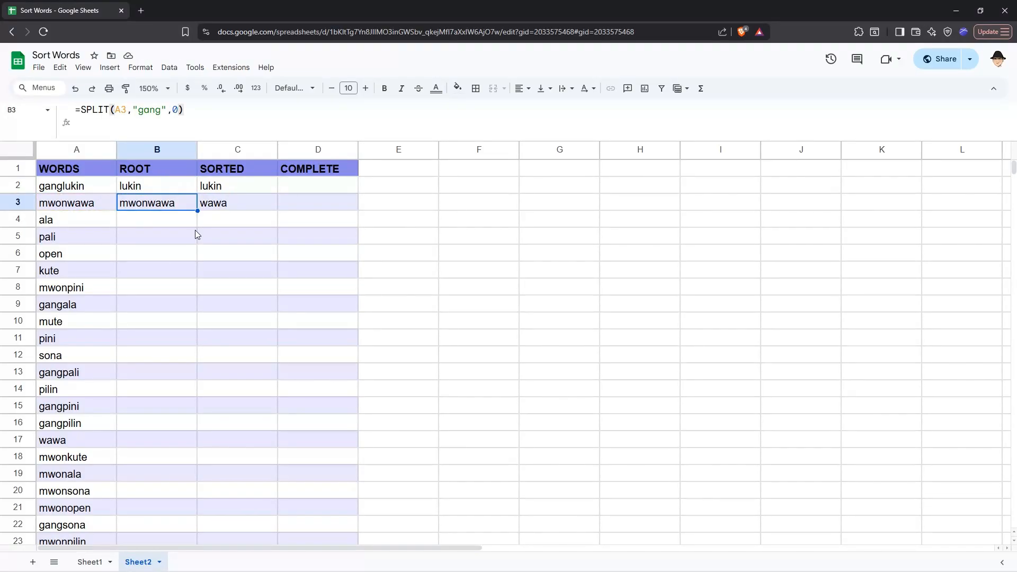
{"action": "key", "text": "Right"}
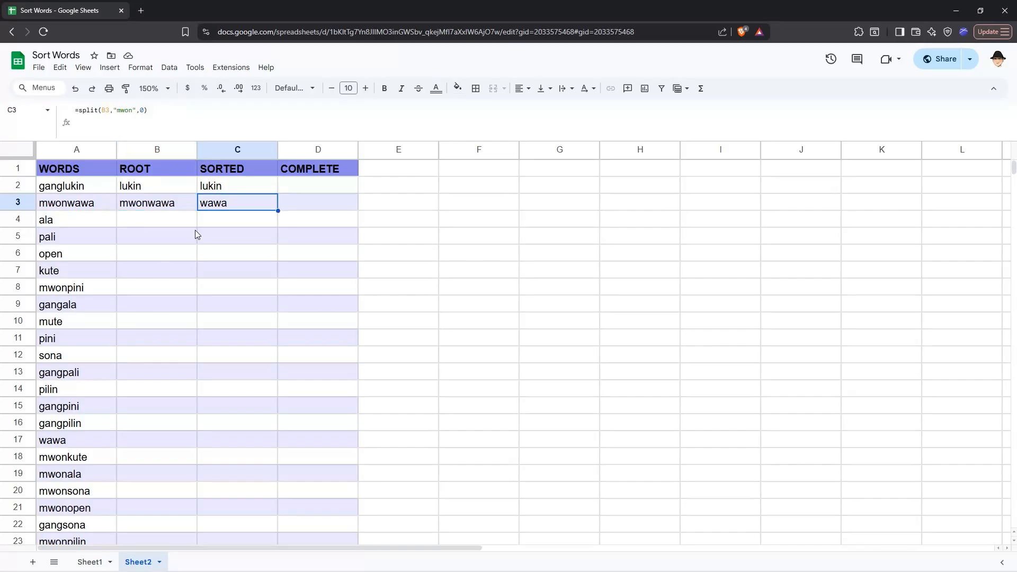
{"action": "key", "text": "Return"}
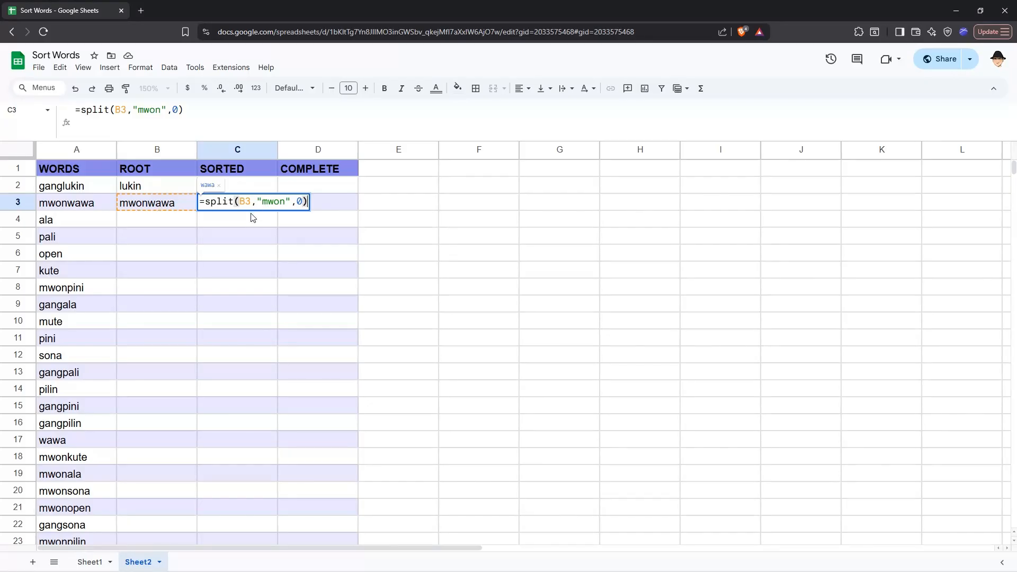
Nest B3's SPLIT formula inside C3's split on "mwon" in place of the B3 reference
{"action": "key", "text": "Escape"}
{"action": "double_click", "coordinate": [189, 207]}
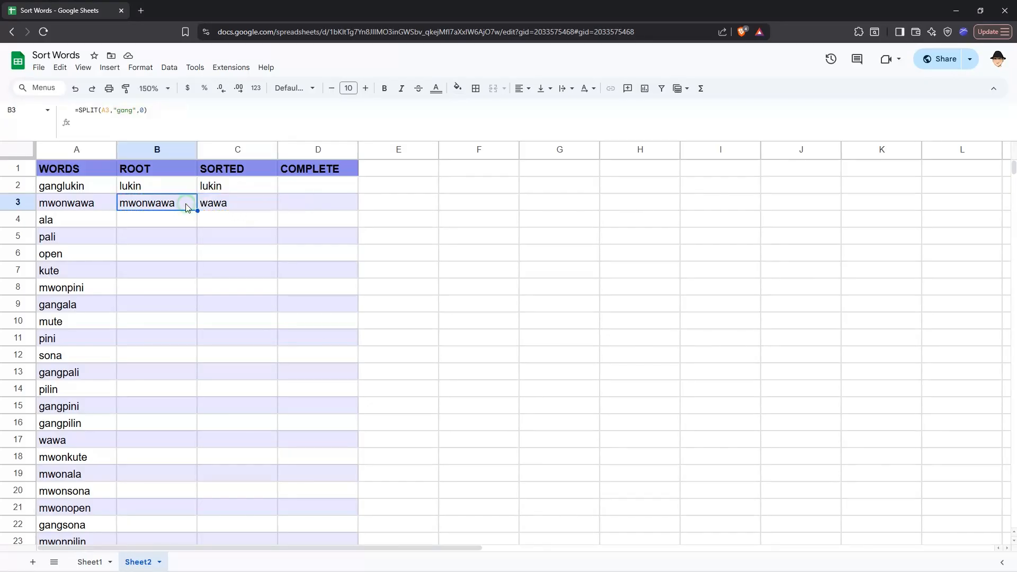
{"action": "key", "text": "ctrl+a"}
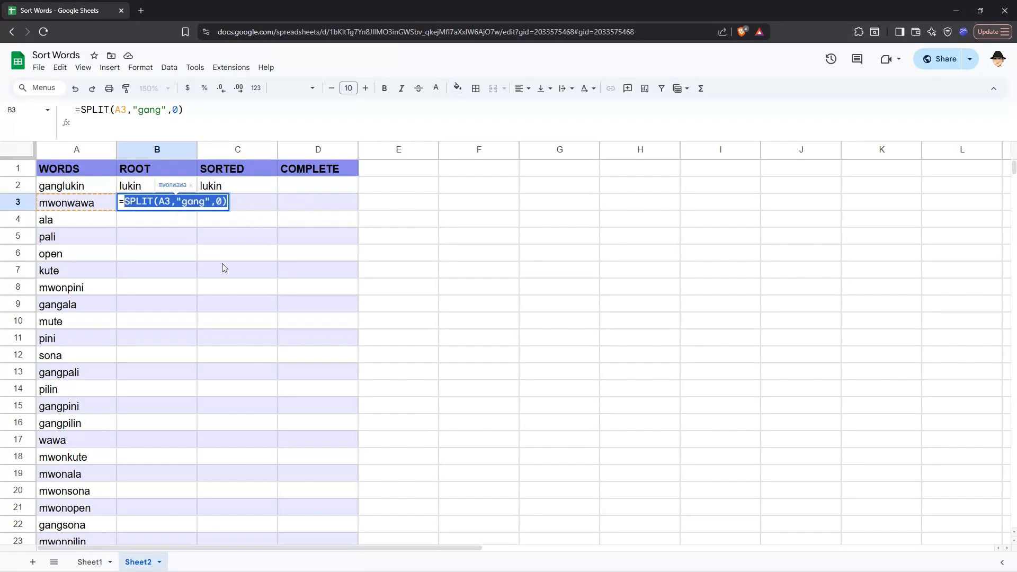
{"action": "key", "text": "Tab"}
{"action": "key", "text": "F2"}
{"action": "left_click", "coordinate": [243, 205]}
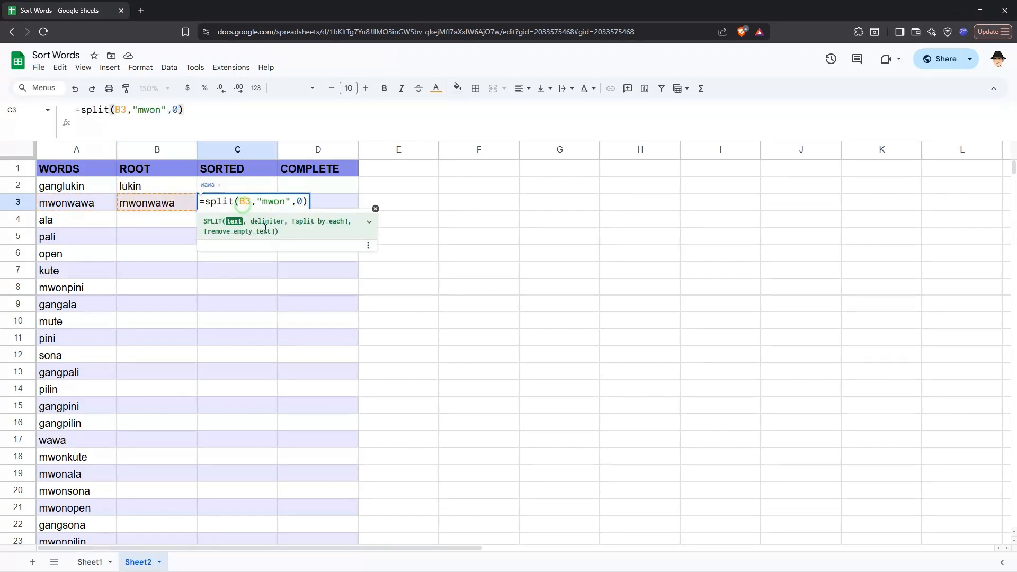
{"action": "key", "text": "Right"}
{"action": "key", "text": "shift+Left"}
{"action": "key", "text": "shift+Left"}
{"action": "key", "text": "ctrl+v"}
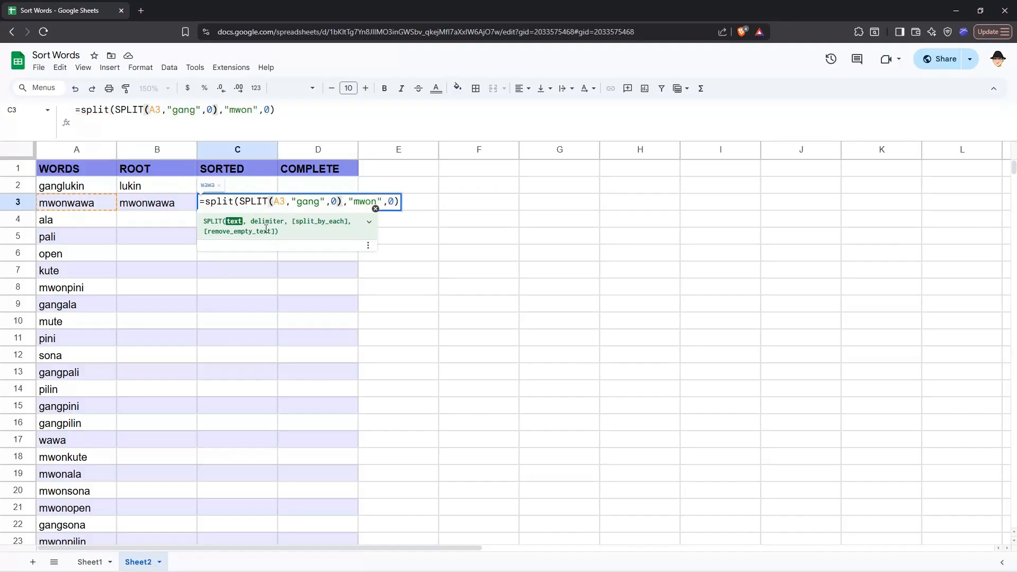
{"action": "key", "text": "Return"}
Replace B3's formula with the nested split(SPLIT(A2,"gang",0),"mwon",0) copied from C3
{"action": "key", "text": "Up"}
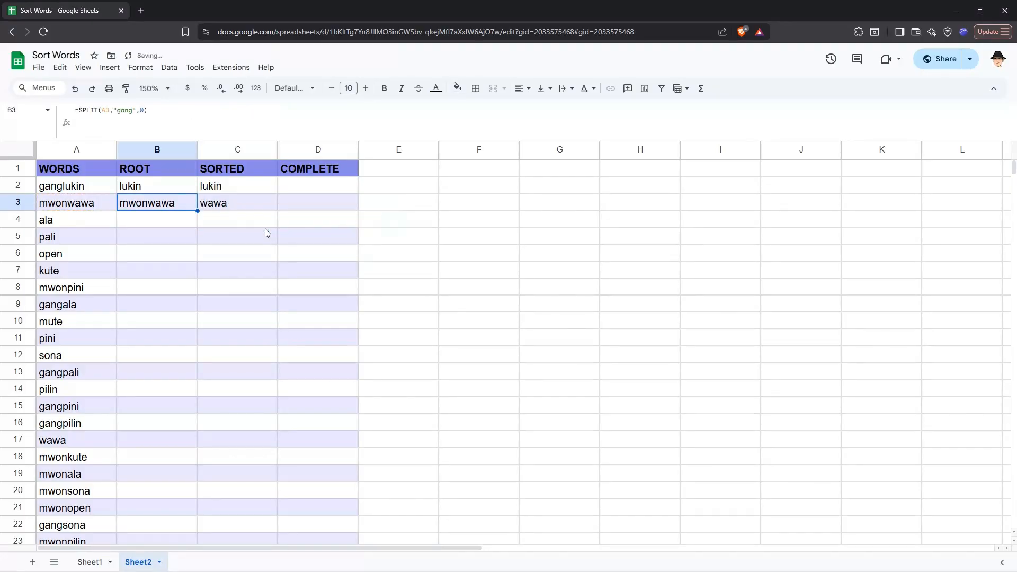
{"action": "key", "text": "Right"}
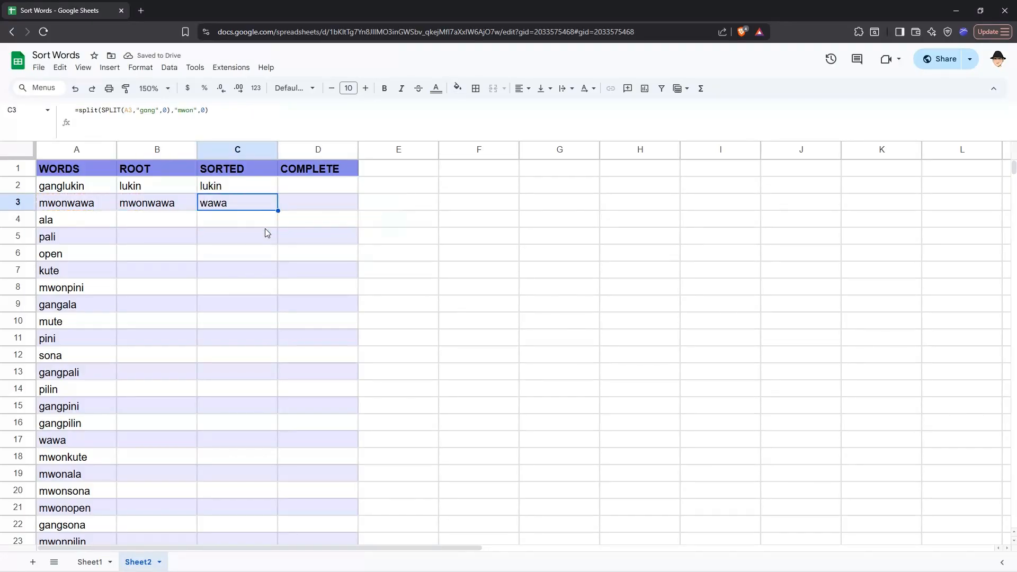
{"action": "key", "text": "Return"}
{"action": "key", "text": "ctrl+a"}
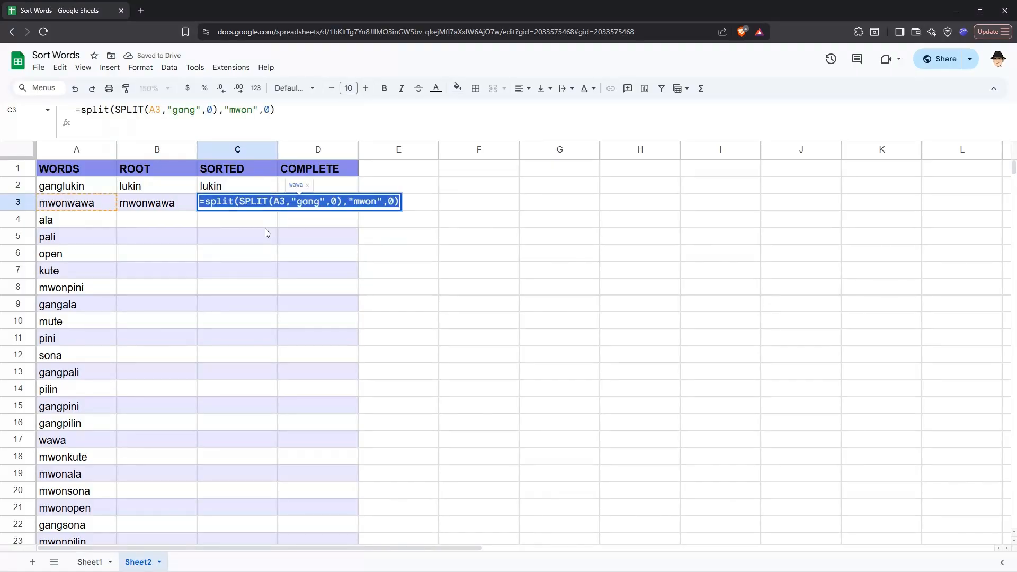
{"action": "key", "text": "Tab"}
{"action": "key", "text": "Left"}
{"action": "key", "text": "Left"}
{"action": "key", "text": "Return"}
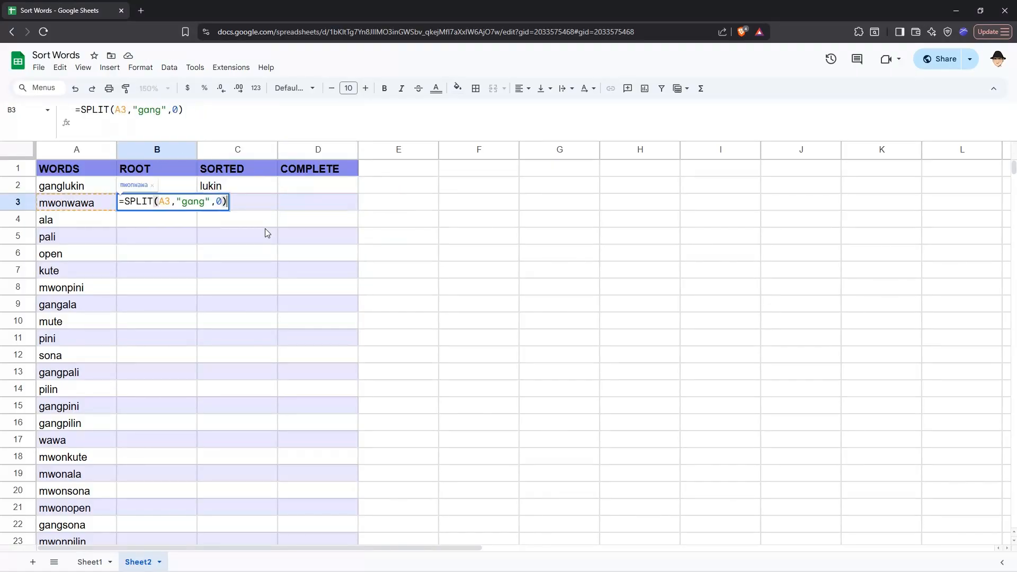
{"action": "key", "text": "ctrl+a"}
{"action": "key", "text": "ctrl+v"}
{"action": "key", "text": "Return"}
{"action": "key", "text": "Up"}
{"action": "key", "text": "Up"}
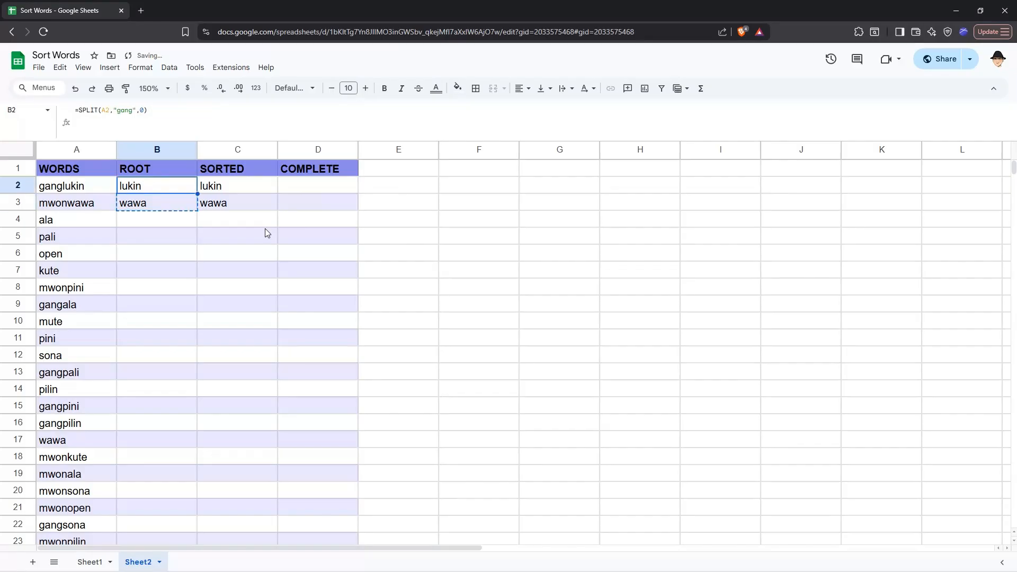
{"action": "key", "text": "Down"}
{"action": "key", "text": "ctrl+c"}
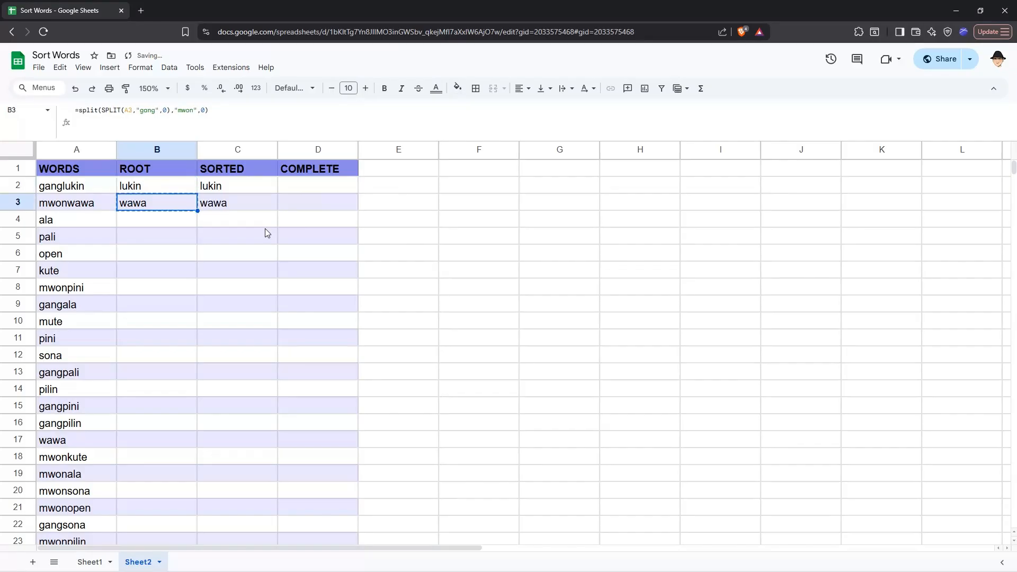
Clear the test values in C2:C3 and fill the nested root formula down column B
{"action": "left_click", "coordinate": [239, 189]}
{"action": "key", "text": "Delete"}
{"action": "key", "text": "Left"}
{"action": "key", "text": "Down"}
{"action": "double_click", "coordinate": [198, 211]}
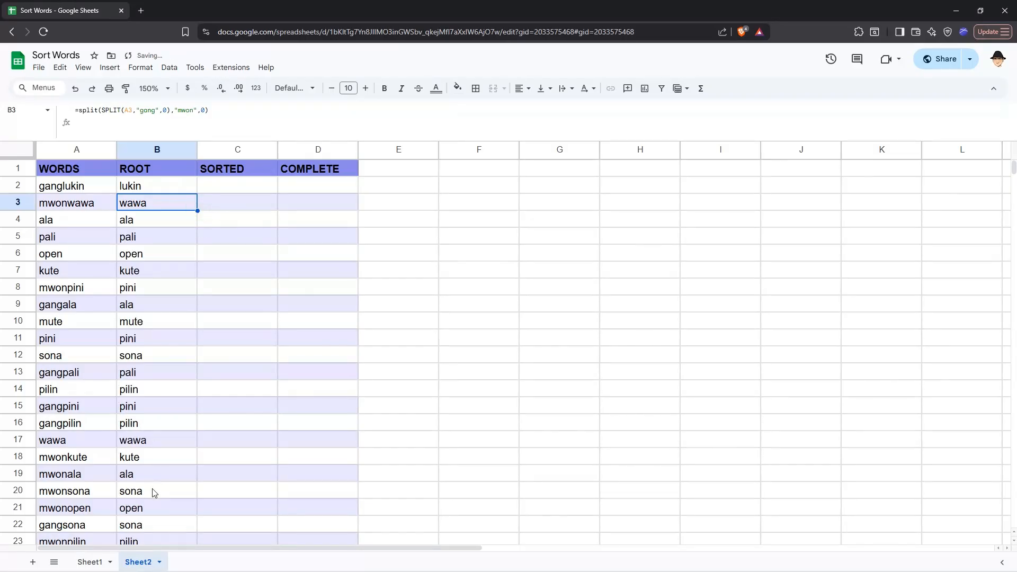
{"action": "scroll", "coordinate": [154, 493], "scroll_direction": "down", "scroll_amount": 5}
{"action": "scroll", "coordinate": [154, 492], "scroll_direction": "up", "scroll_amount": 5}
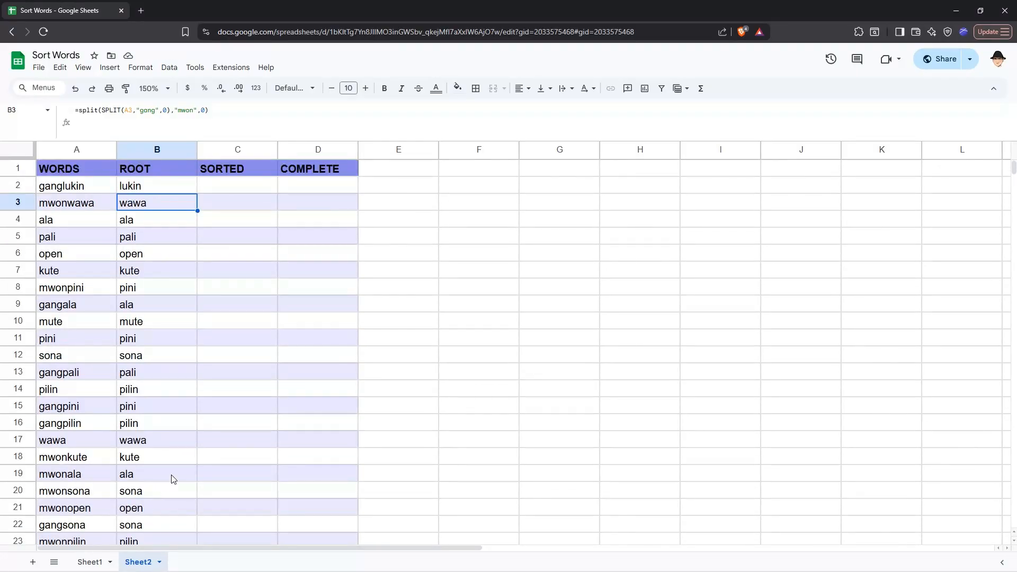
Check A2's word against B2's nested split formula, ending on C2
{"action": "left_click", "coordinate": [234, 193]}
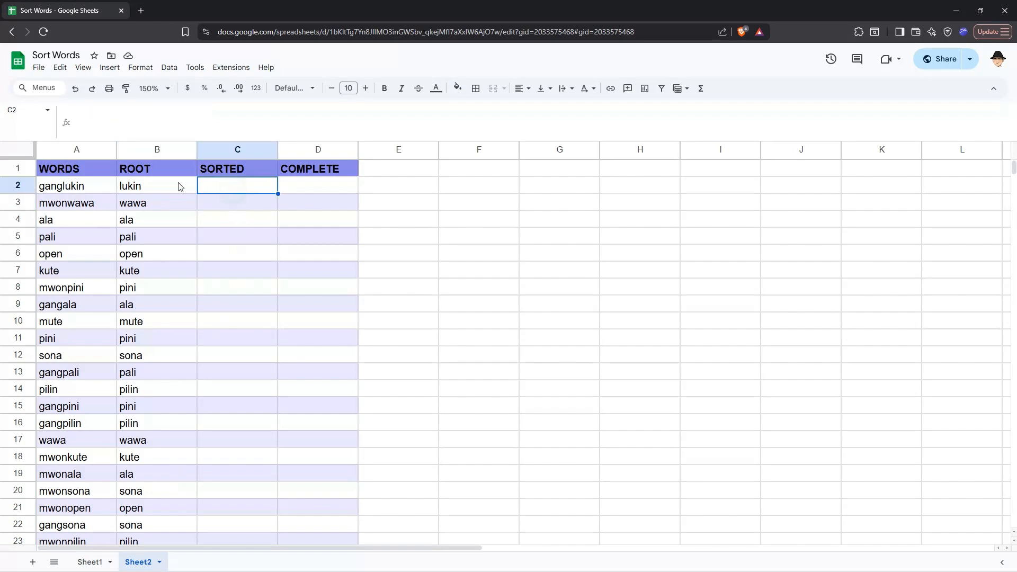
{"action": "left_click", "coordinate": [105, 185]}
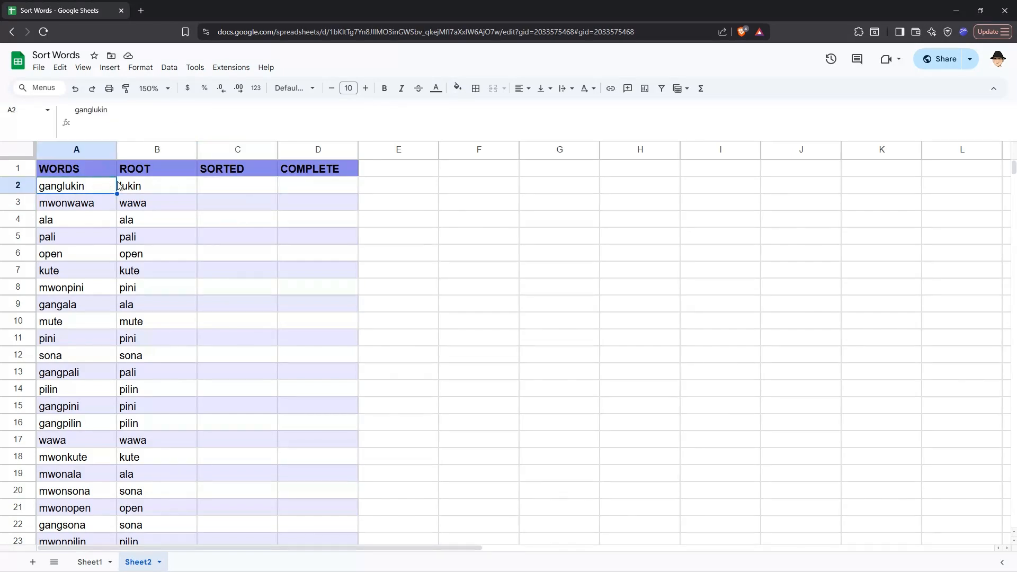
{"action": "left_click", "coordinate": [157, 187]}
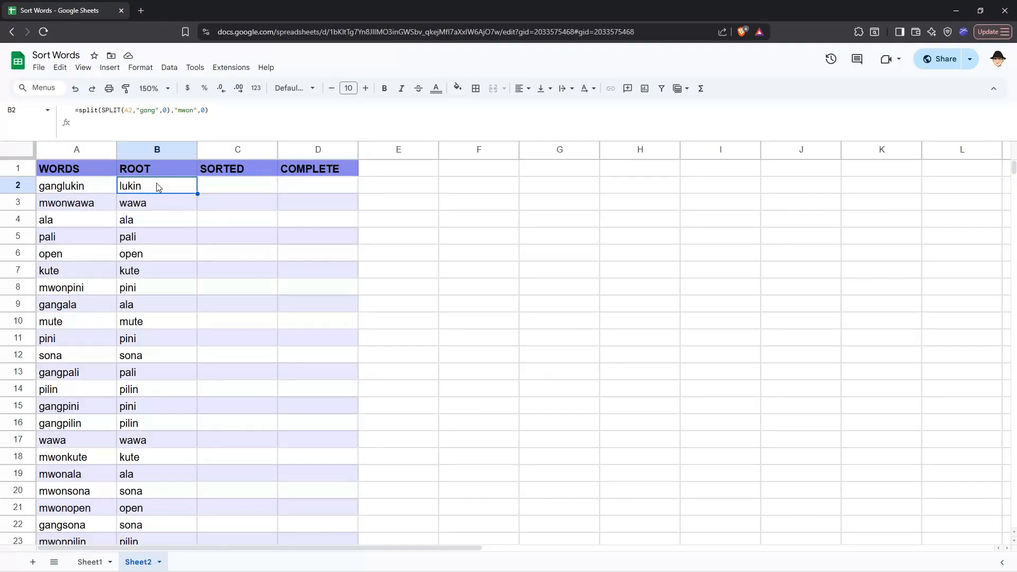
{"action": "left_click", "coordinate": [217, 188]}
Enter =SORT(A2:A31,1,1) in C2 to list the words alphabetically
{"action": "type", "text": "=SORT("}
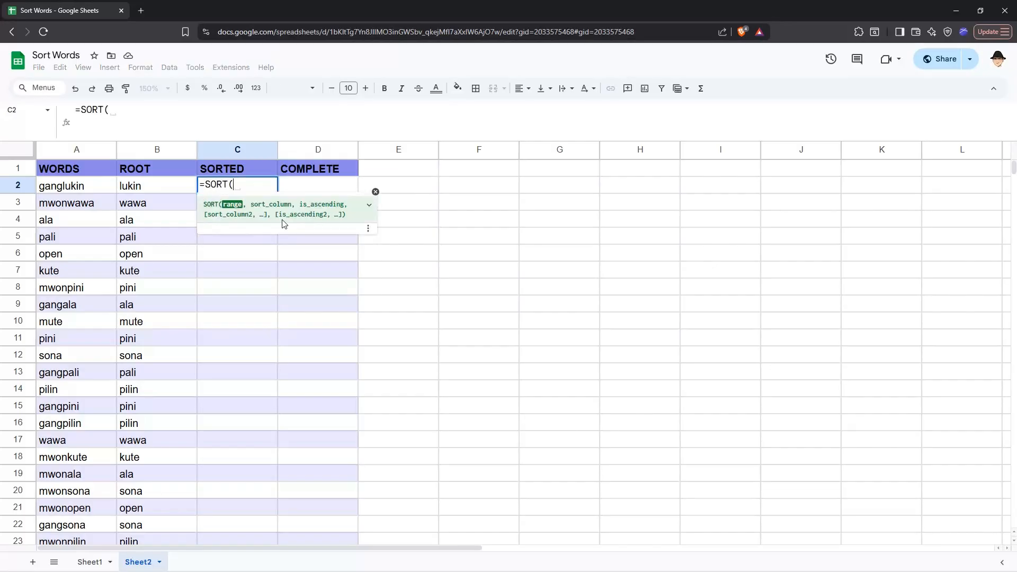
{"action": "type", "text": "A2:A31"}
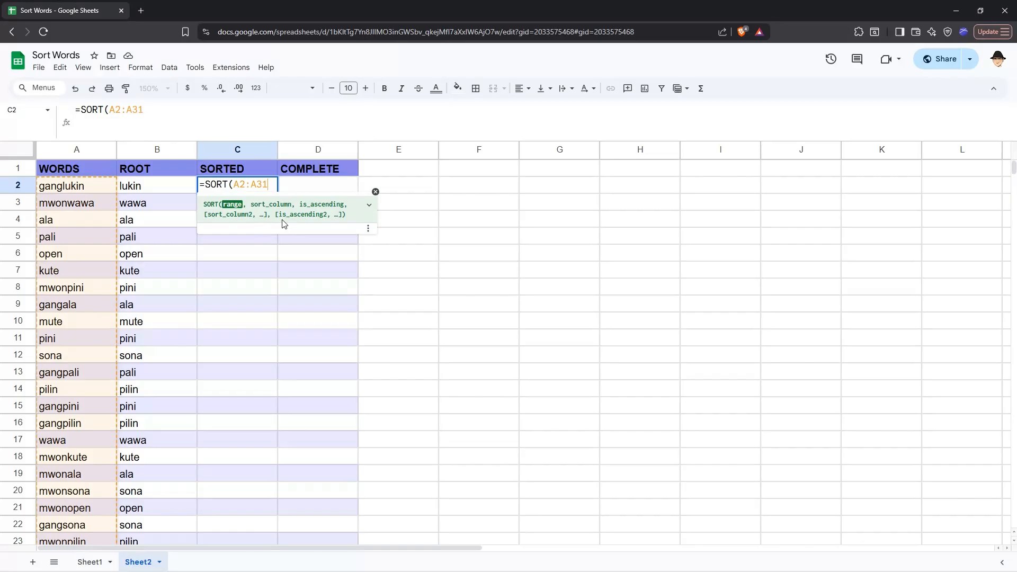
{"action": "type", "text": ","}
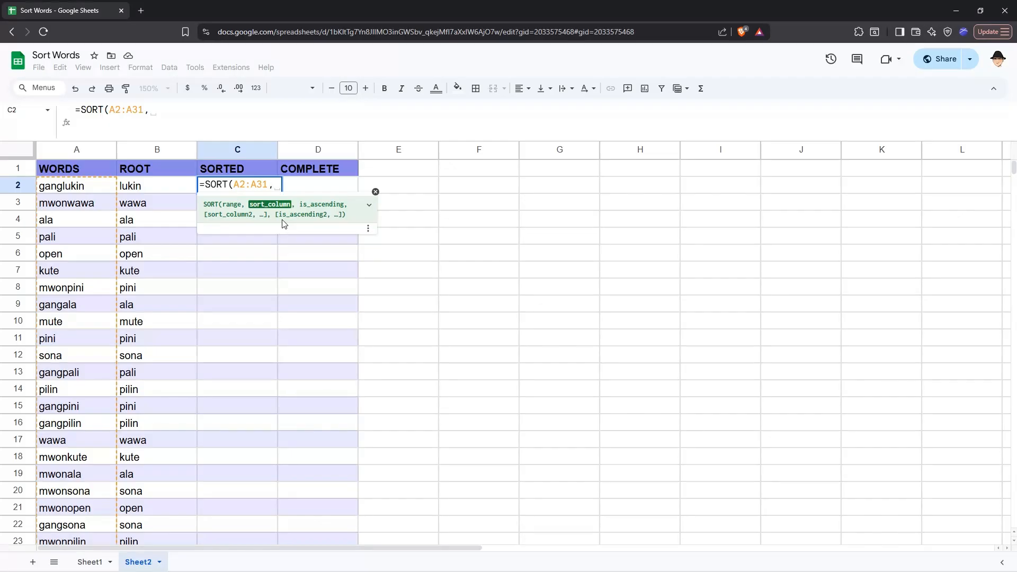
{"action": "type", "text": "A2:A31"}
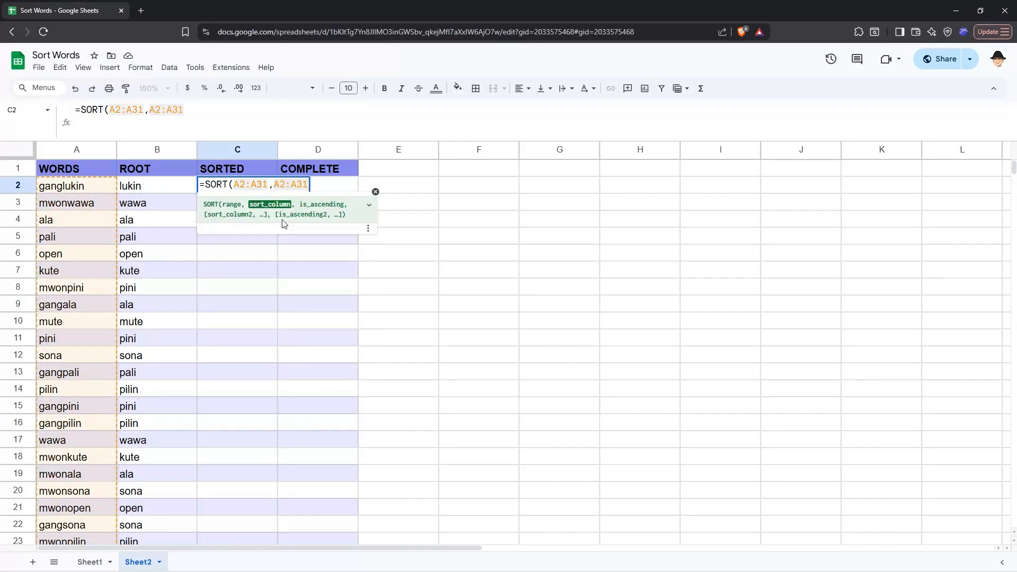
{"action": "key", "text": "BackSpace"}
{"action": "key", "text": "BackSpace"}
{"action": "key", "text": "BackSpace"}
{"action": "key", "text": "BackSpace"}
{"action": "key", "text": "BackSpace"}
{"action": "key", "text": "BackSpace"}
{"action": "type", "text": "1"}
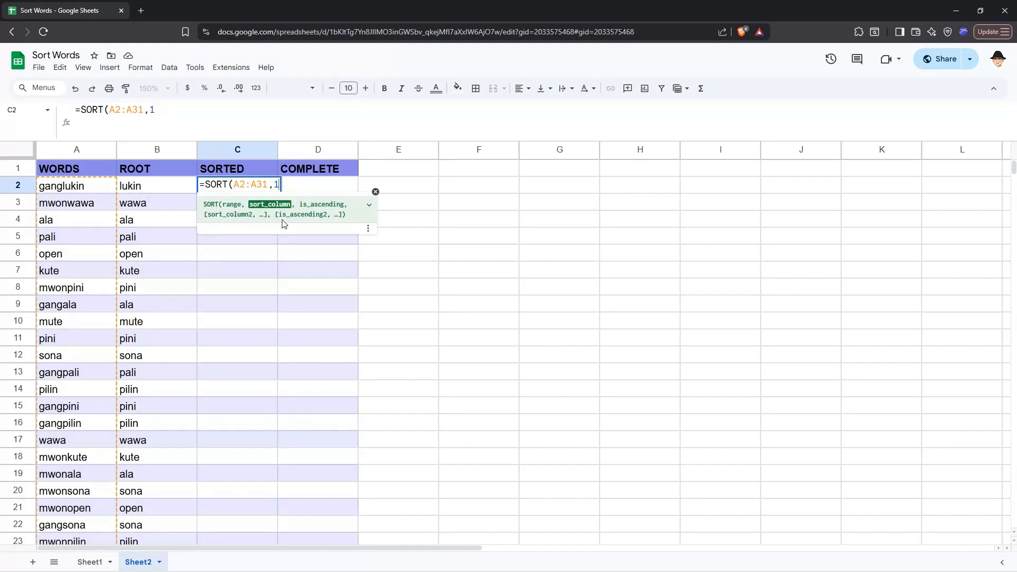
{"action": "type", "text": ",1)"}
{"action": "key", "text": "ctrl+Return"}
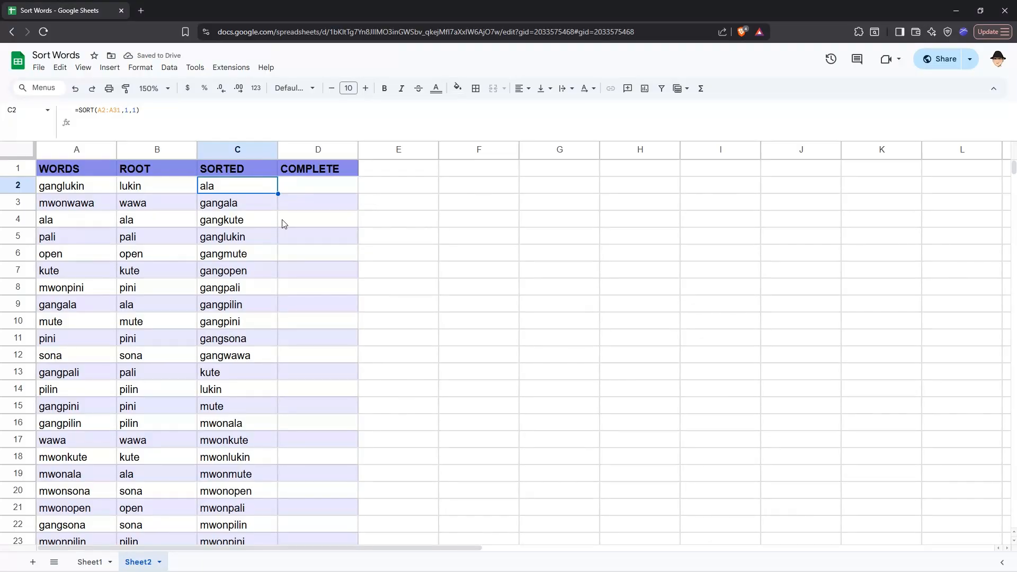
Change the sort key to A2:A31, making C2 =SORT(A2:A31,A2:A31,1)
{"action": "key", "text": "Return"}
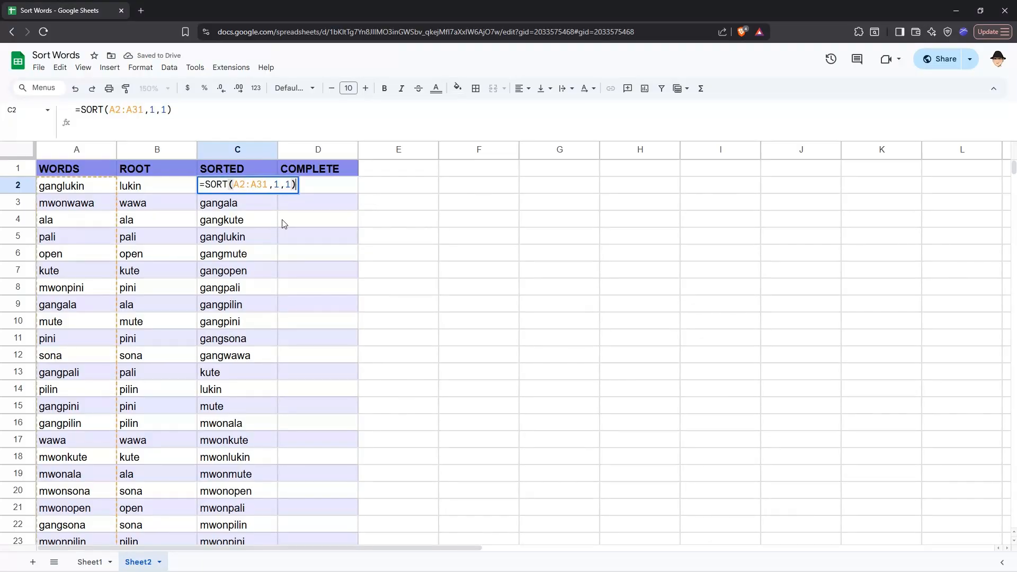
{"action": "key", "text": "Left"}
{"action": "key", "text": "Left"}
{"action": "key", "text": "Left"}
{"action": "key", "text": "BackSpace"}
{"action": "type", "text": "A2:A31"}
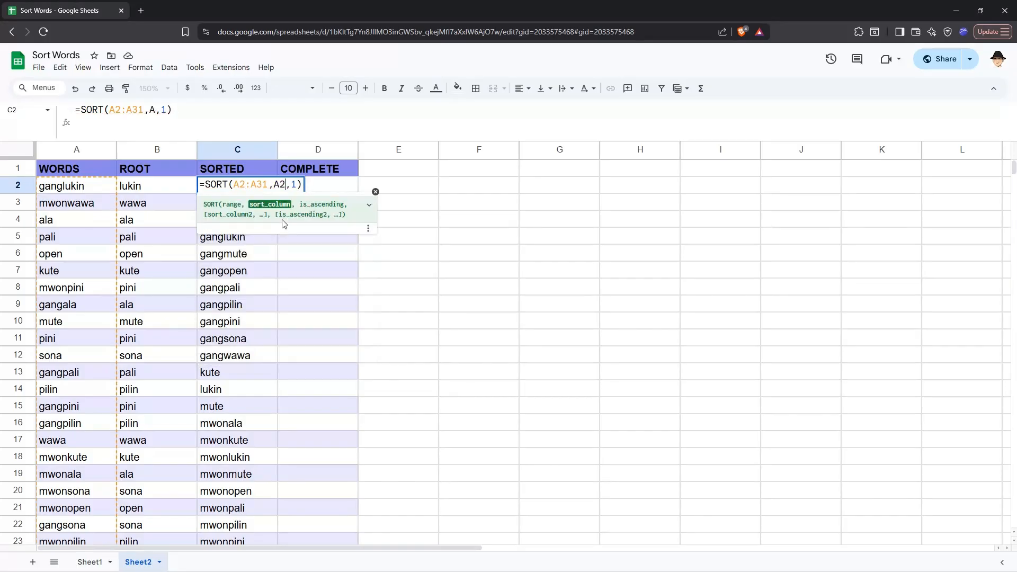
{"action": "key", "text": "Return"}
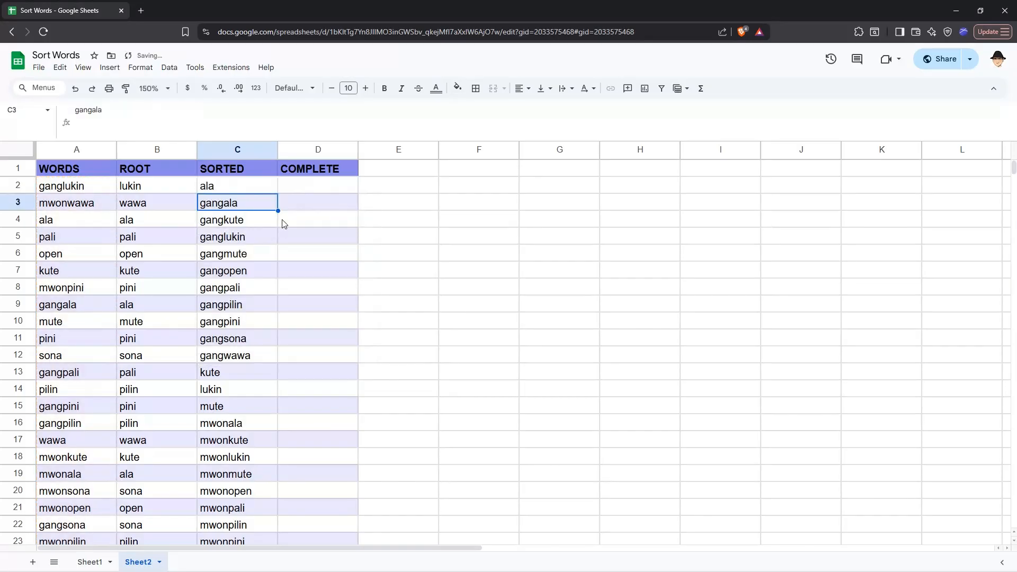
{"action": "key", "text": "Up"}
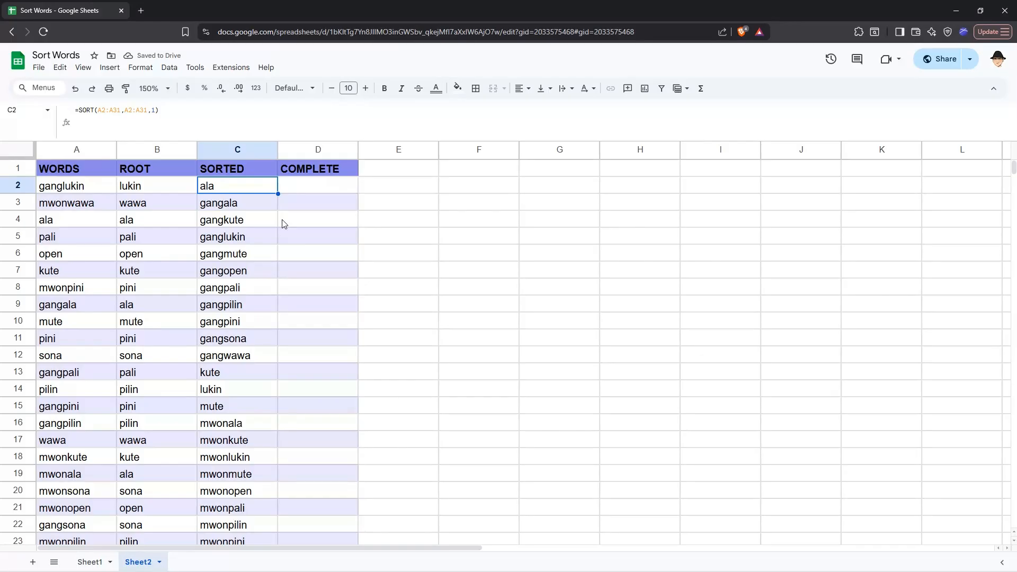
Change C2's sort key to B2:B31, giving =SORT(A2:A31,B2:B31,1)
{"action": "key", "text": "F2"}
{"action": "key", "text": "Left"}
{"action": "key", "text": "Left"}
{"action": "key", "text": "Left"}
{"action": "key", "text": "Left"}
{"action": "key", "text": "Left"}
{"action": "key", "text": "Left"}
{"action": "key", "text": "Left"}
{"action": "key", "text": "Left"}
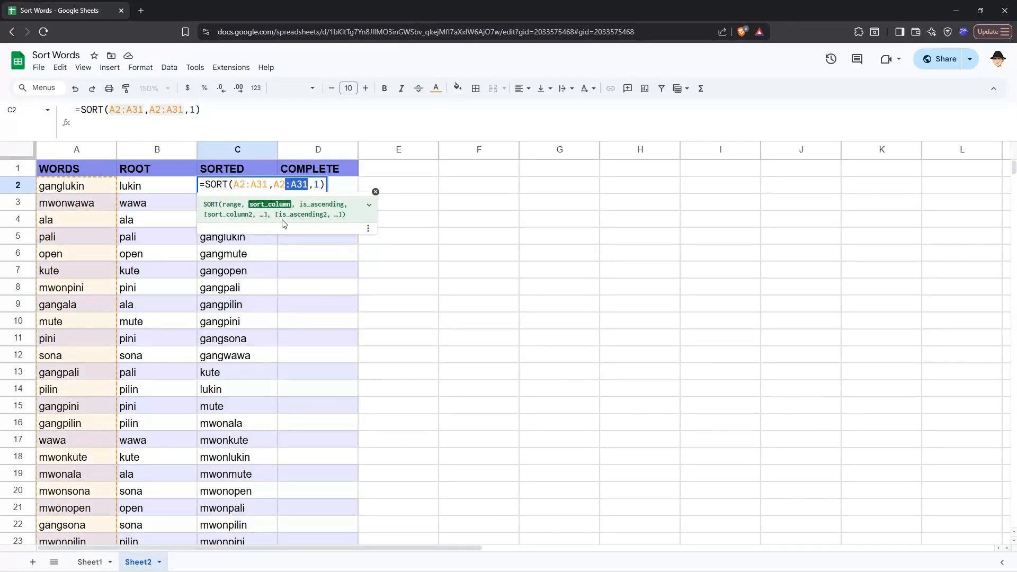
{"action": "key", "text": "BackSpace"}
{"action": "type", "text": "B"}
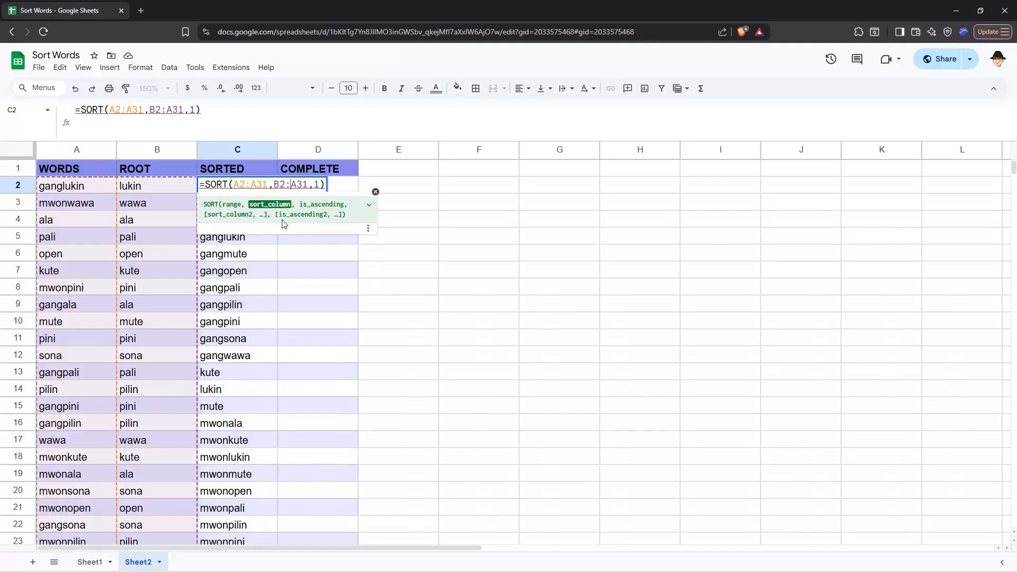
{"action": "key", "text": "Delete"}
{"action": "type", "text": "B"}
{"action": "key", "text": "End"}
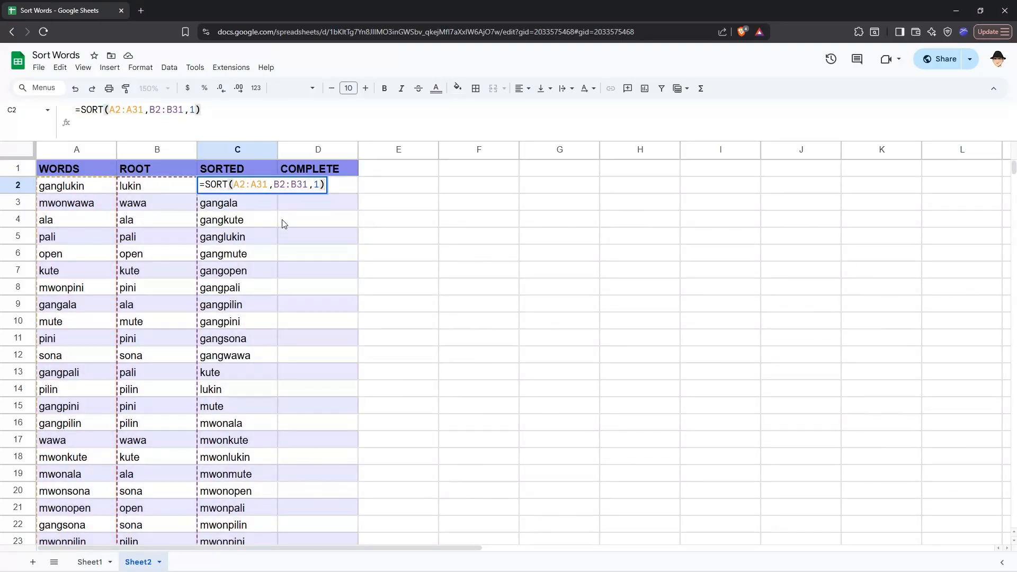
{"action": "key", "text": "Return"}
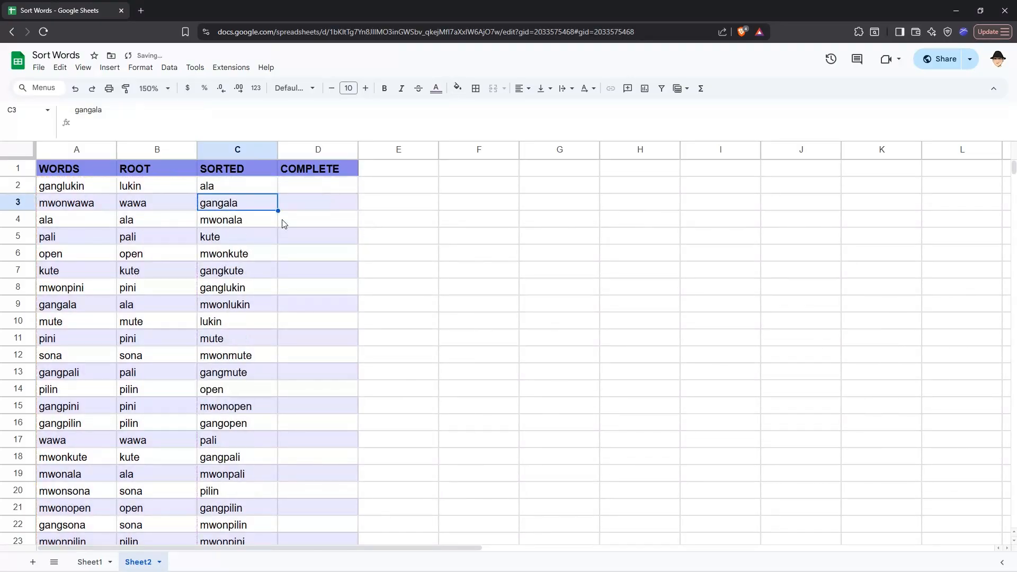
Scan the root-sorted list, comparing the words in C6 and C7
{"action": "key", "text": "Up"}
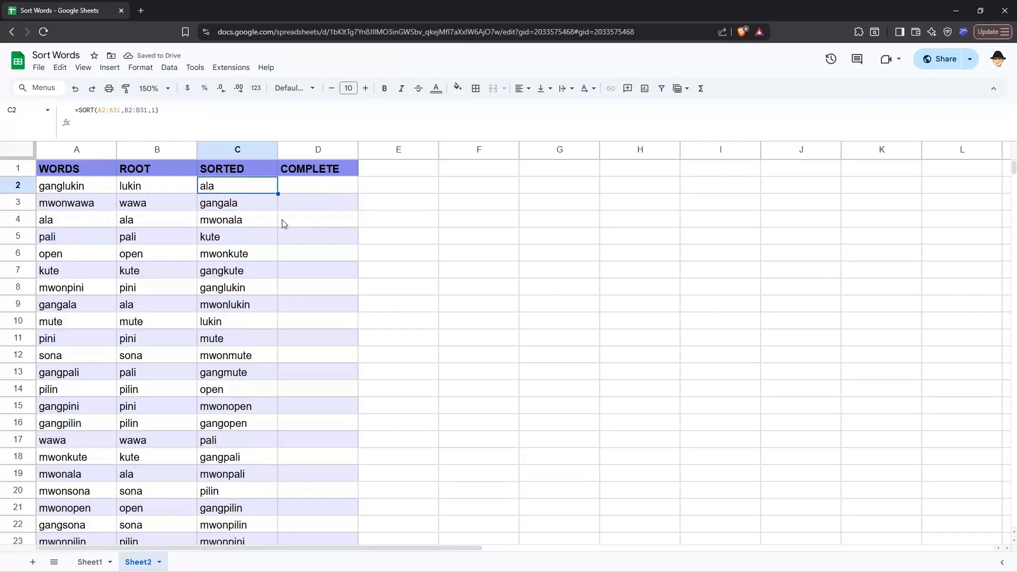
{"action": "key", "text": "Down"}
{"action": "key", "text": "Down"}
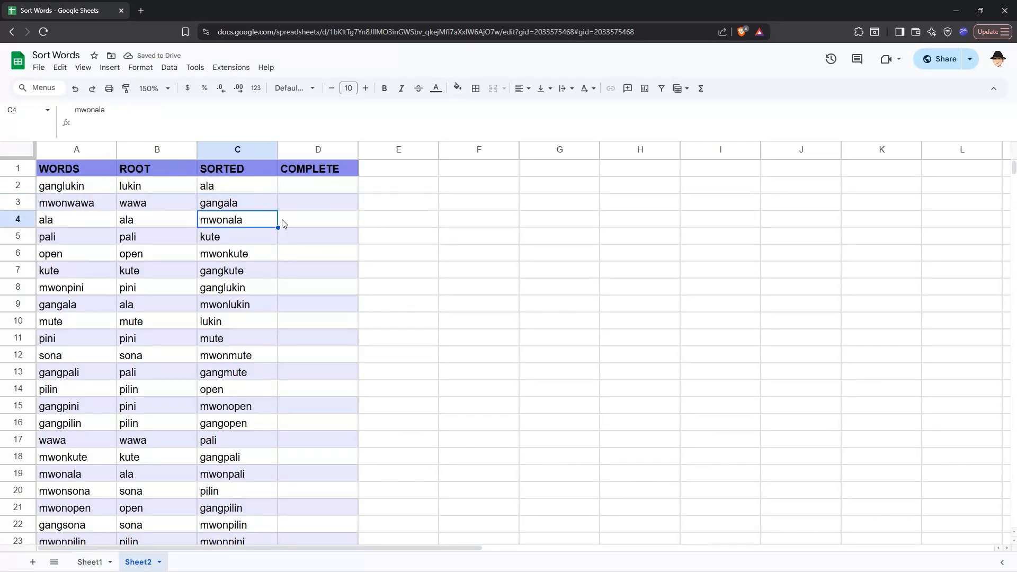
{"action": "key", "text": "Down"}
{"action": "key", "text": "Down"}
{"action": "key", "text": "Down"}
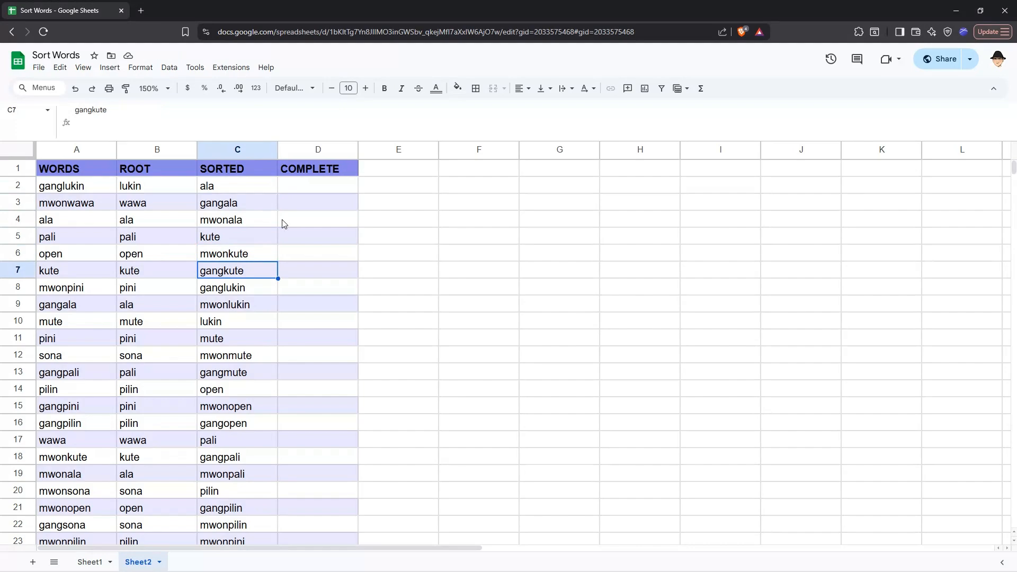
{"action": "key", "text": "Down"}
{"action": "key", "text": "Down"}
{"action": "key", "text": "Down"}
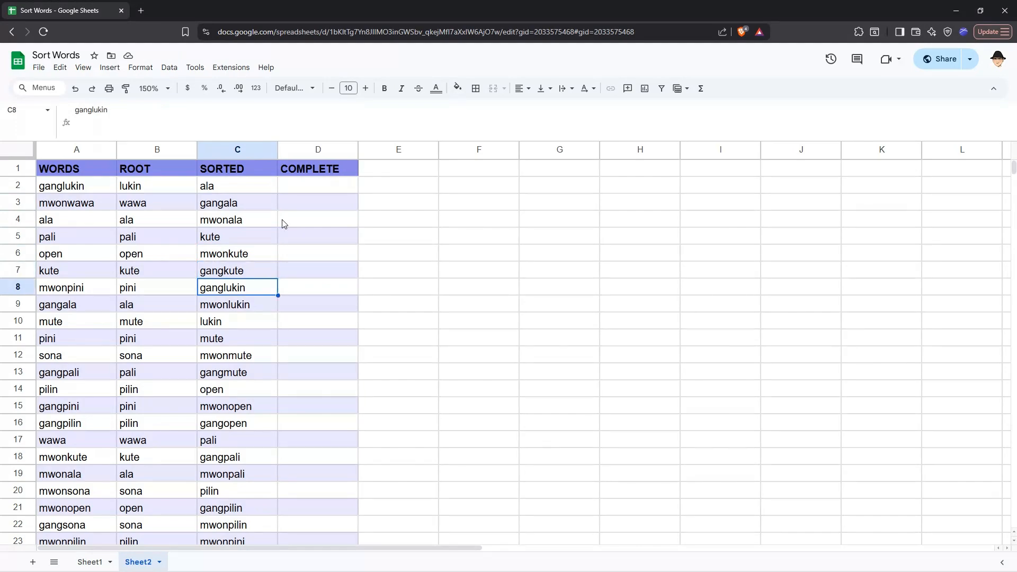
{"action": "key", "text": "Up"}
{"action": "key", "text": "Up"}
{"action": "key", "text": "Up"}
{"action": "key", "text": "Up"}
{"action": "key", "text": "Up"}
{"action": "key", "text": "Up"}
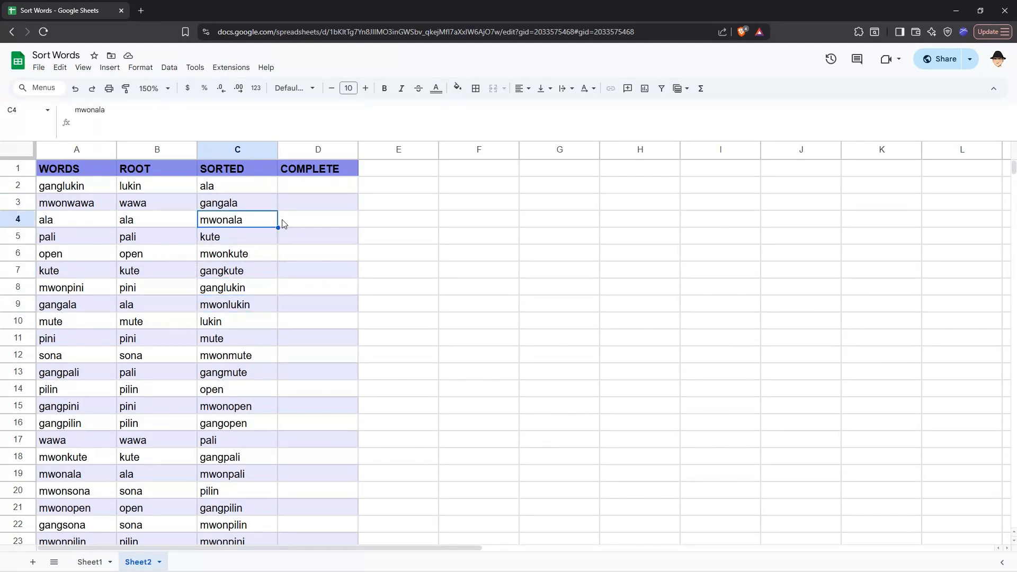
{"action": "left_click", "coordinate": [233, 252]}
{"action": "left_click", "coordinate": [211, 272]}
{"action": "left_click", "coordinate": [229, 255]}
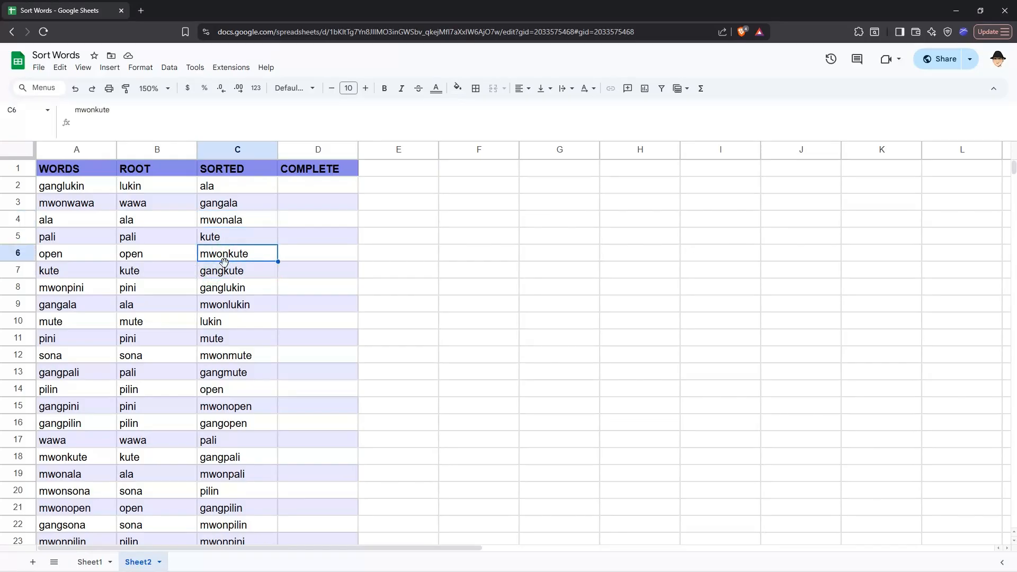
{"action": "left_click", "coordinate": [225, 270]}
{"action": "left_click", "coordinate": [226, 255]}
{"action": "left_click", "coordinate": [241, 272]}
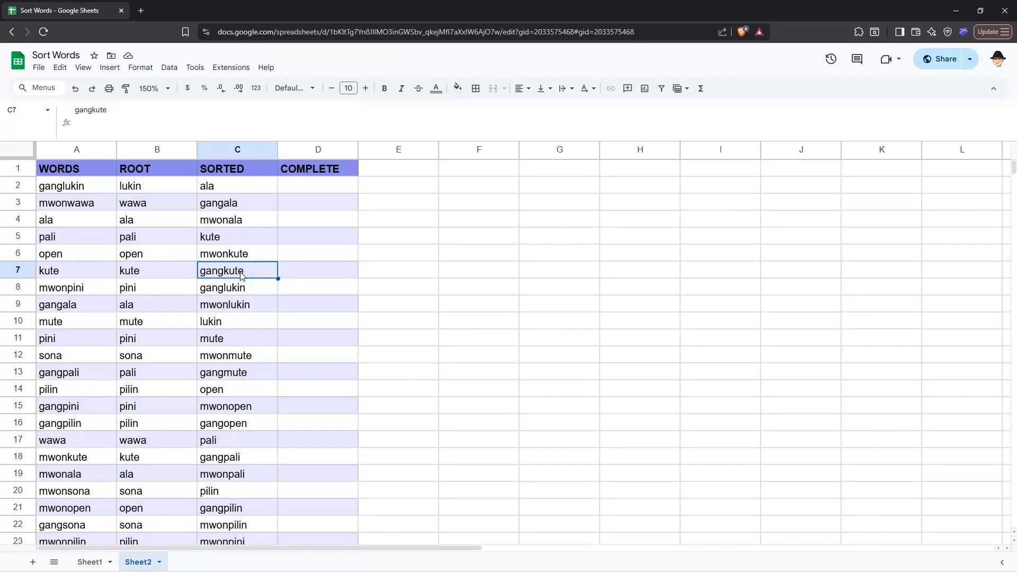
Check each sorted word from C2 down to C7 for root grouping
{"action": "left_click", "coordinate": [221, 189]}
{"action": "left_click", "coordinate": [224, 204]}
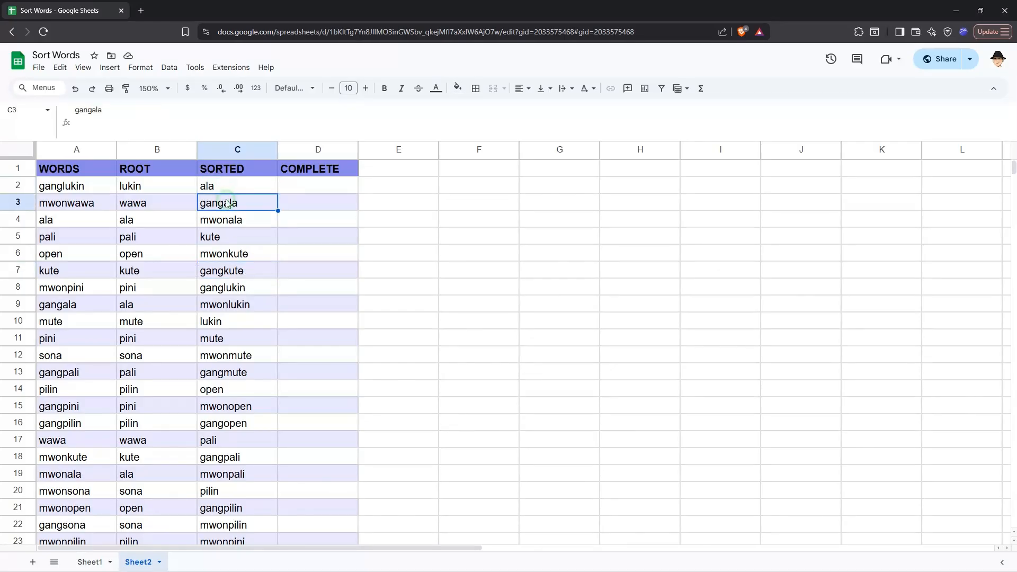
{"action": "left_click", "coordinate": [218, 222]}
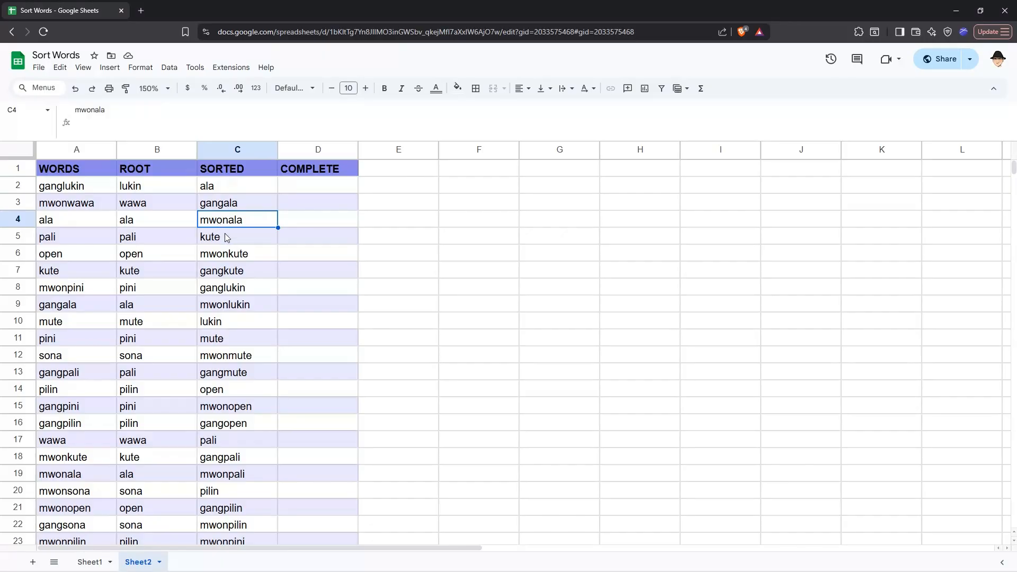
{"action": "left_click", "coordinate": [224, 236]}
{"action": "left_click", "coordinate": [222, 254]}
{"action": "left_click", "coordinate": [220, 272]}
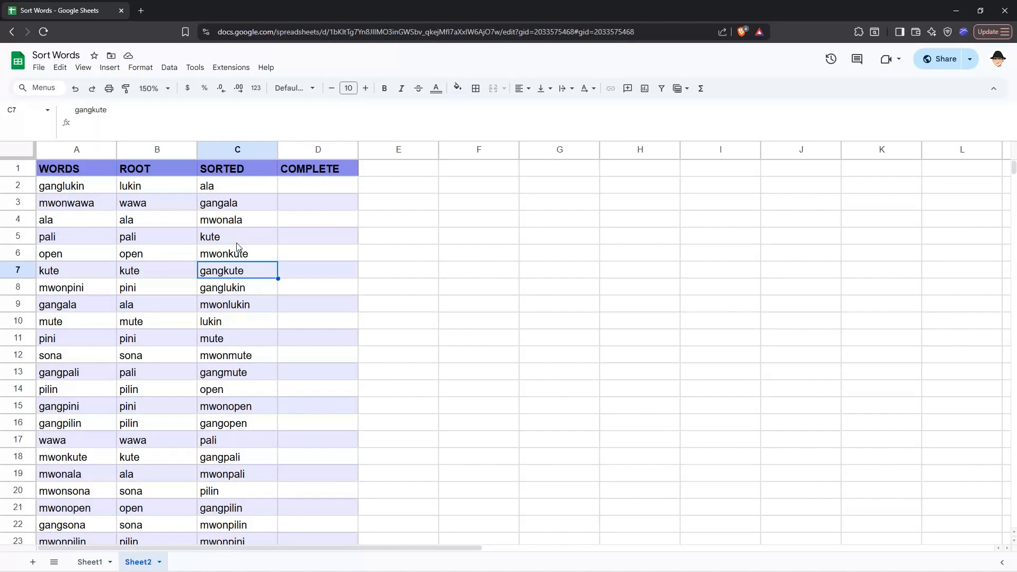
Review the sorted words in C2:C3 and the formulas in B2 and C2 without changing them
{"action": "key", "text": "ctrl+Up"}
{"action": "key", "text": "Down"}
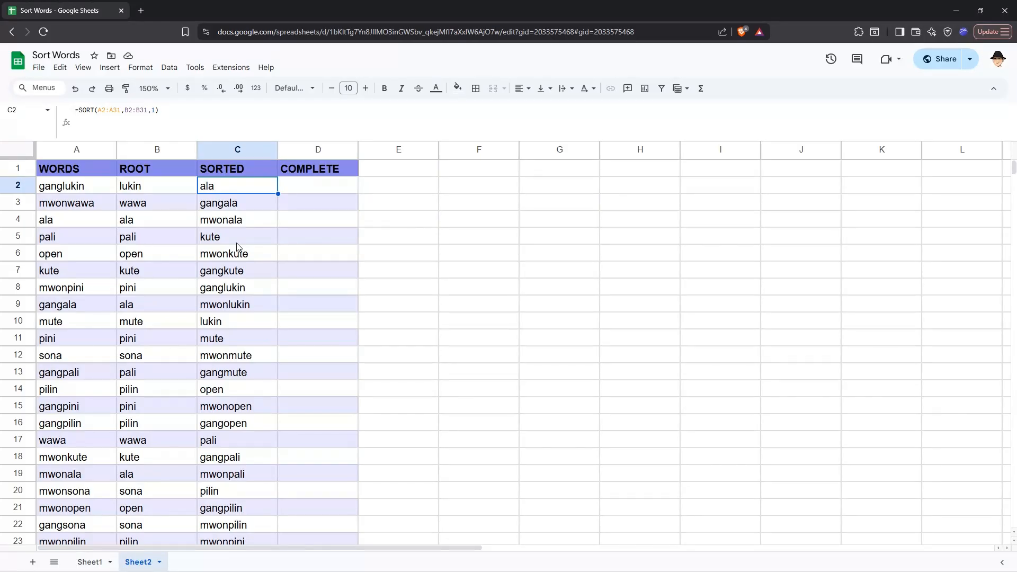
{"action": "key", "text": "Down"}
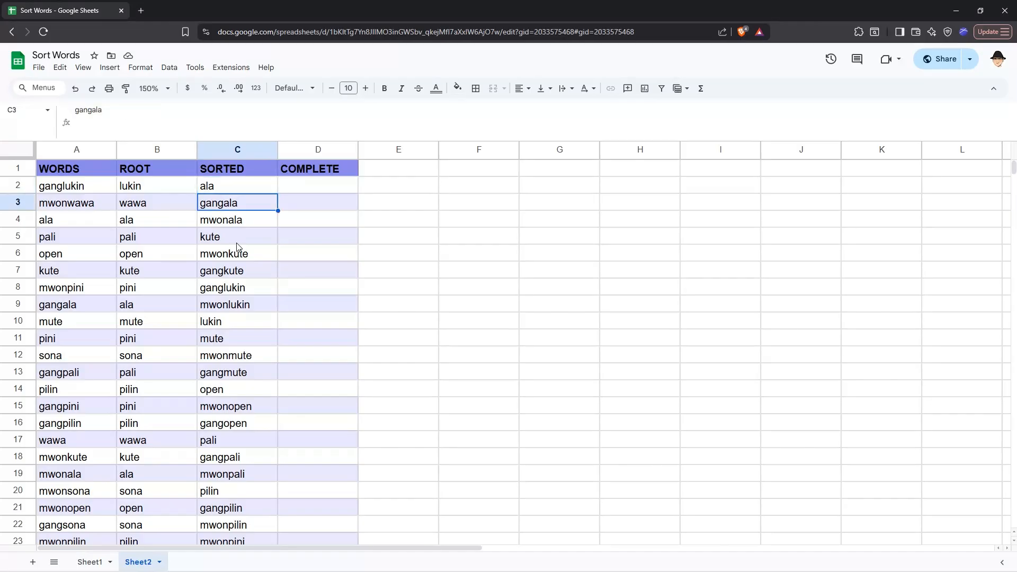
{"action": "key", "text": "Up"}
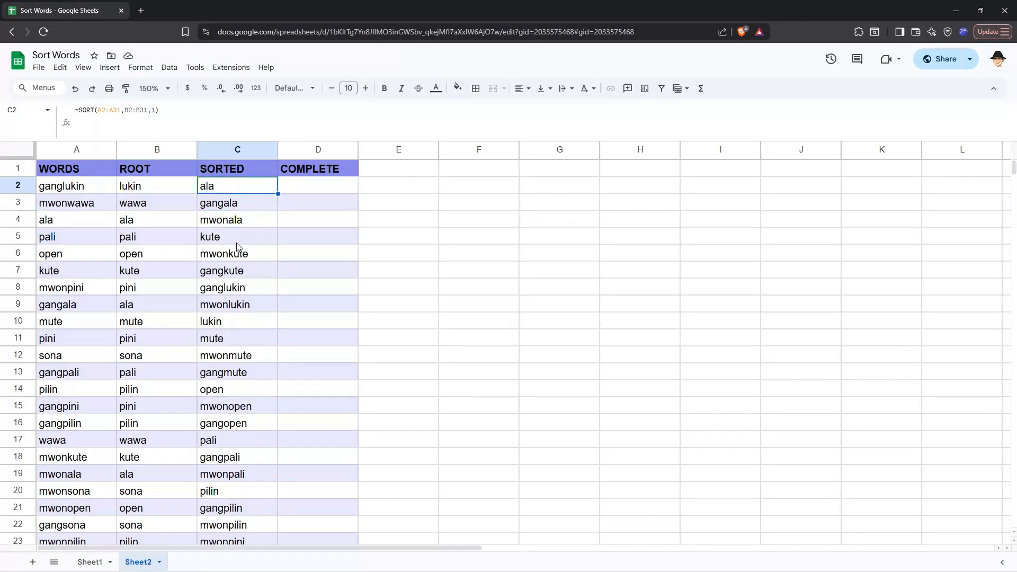
{"action": "key", "text": "Left"}
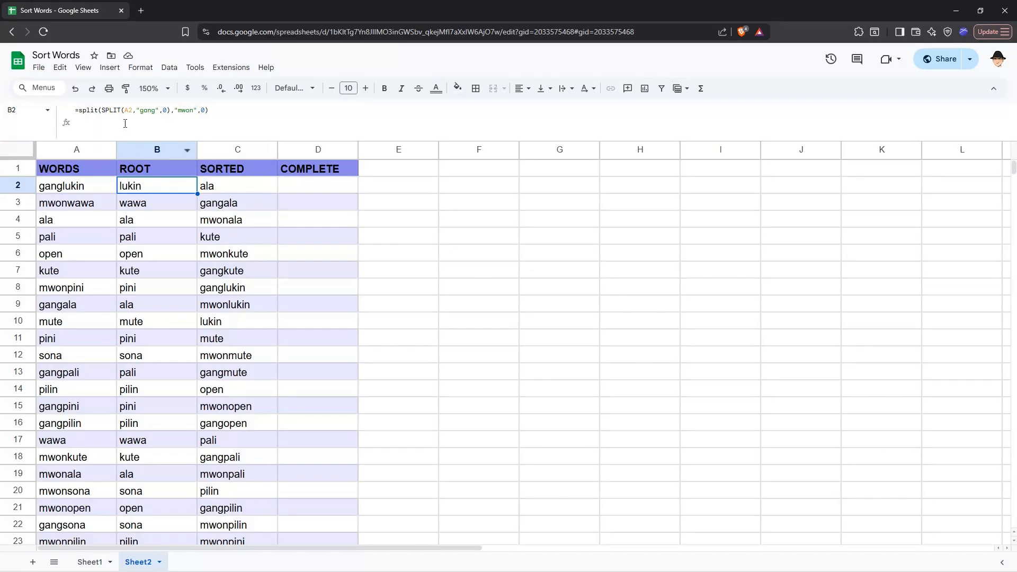
{"action": "key", "text": "Return"}
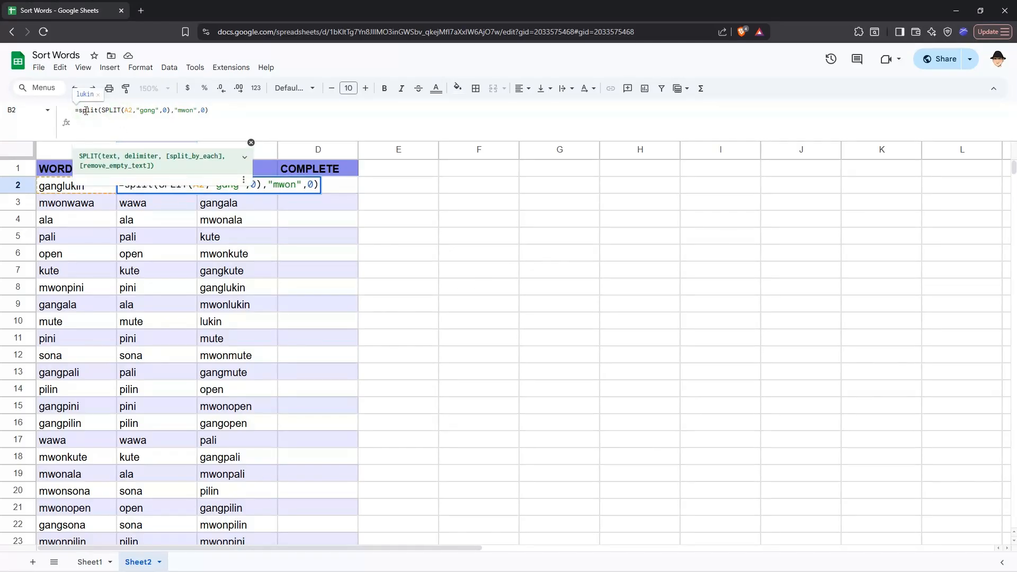
{"action": "left_click", "coordinate": [265, 187]}
{"action": "key", "text": "Return"}
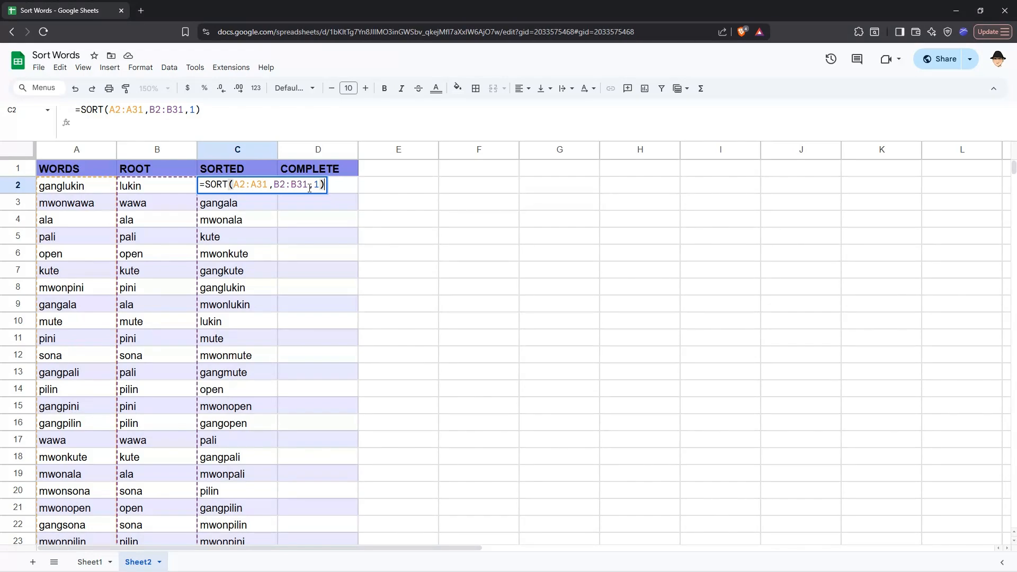
{"action": "key", "text": "Escape"}
Copy B2's nested split formula and paste it over B2:B31 in C2's SORT
{"action": "double_click", "coordinate": [178, 184]}
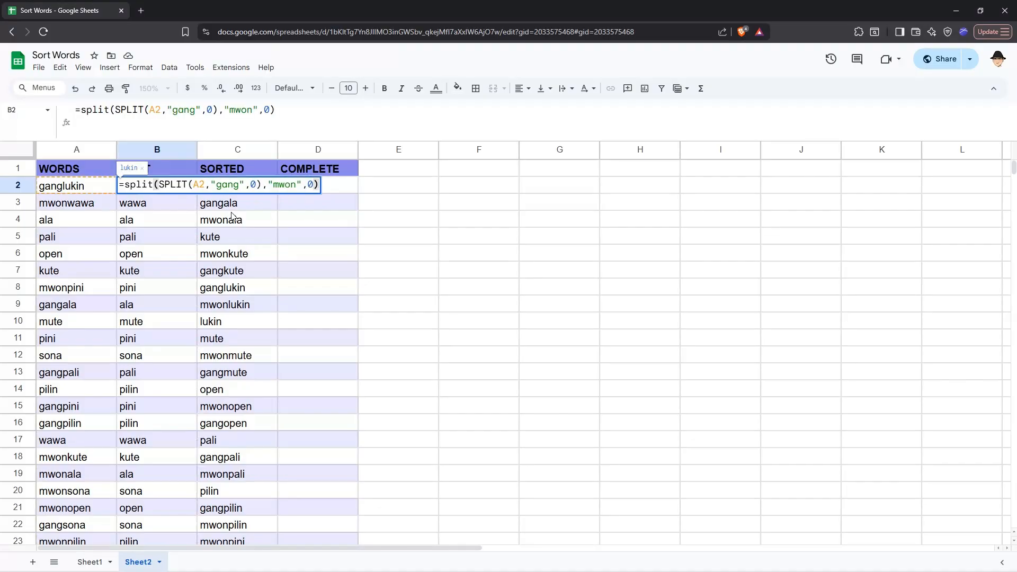
{"action": "key", "text": "ctrl+a"}
{"action": "key", "text": "ctrl+c"}
{"action": "key", "text": "Tab"}
{"action": "key", "text": "Return"}
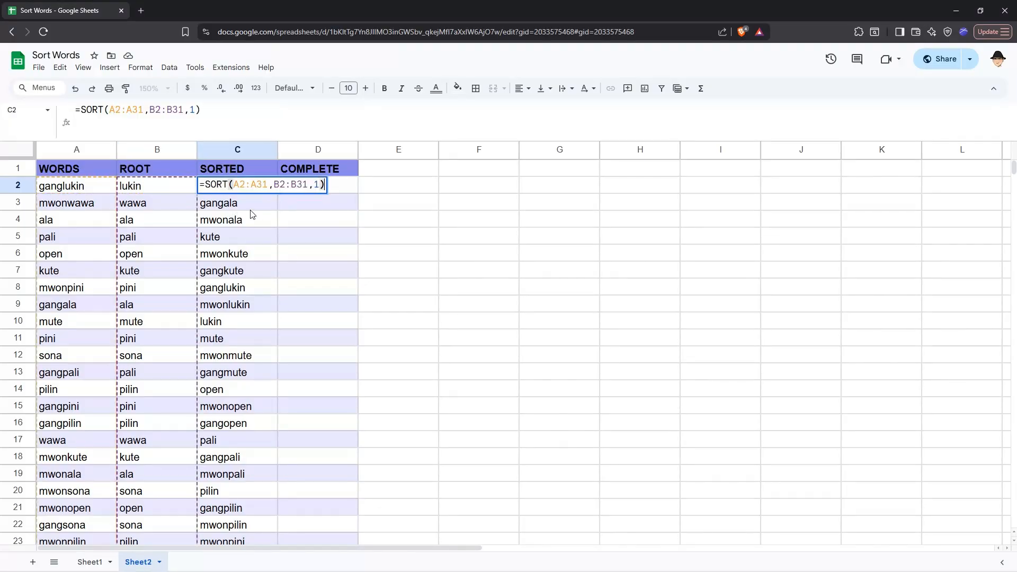
{"action": "left_click", "coordinate": [309, 184]}
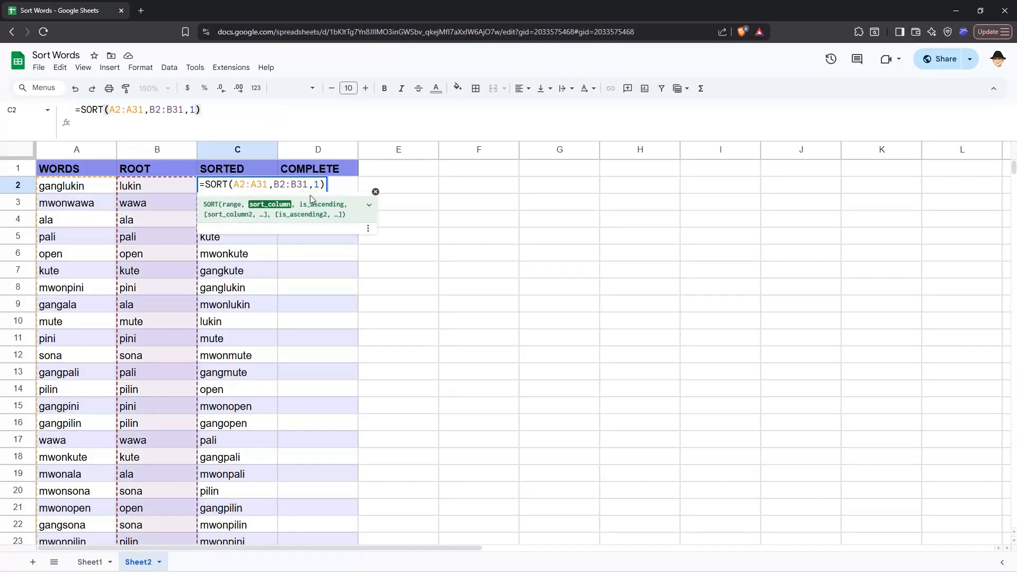
{"action": "key", "text": "shift+Left"}
{"action": "key", "text": "shift+Left"}
{"action": "key", "text": "shift+Left"}
{"action": "key", "text": "shift+Left"}
{"action": "key", "text": "shift+Left"}
{"action": "key", "text": "shift+Left"}
{"action": "key", "text": "ctrl+v"}
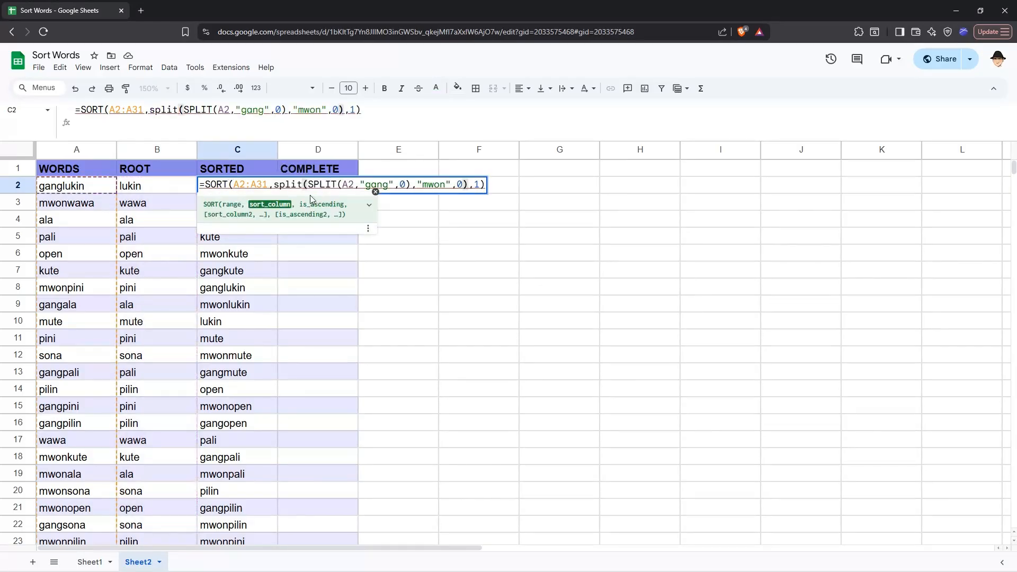
Change A2 to A2:A31 inside the sort key's SPLIT and commit C2's formula
{"action": "left_click", "coordinate": [355, 185]}
{"action": "type", "text": ":A31"}
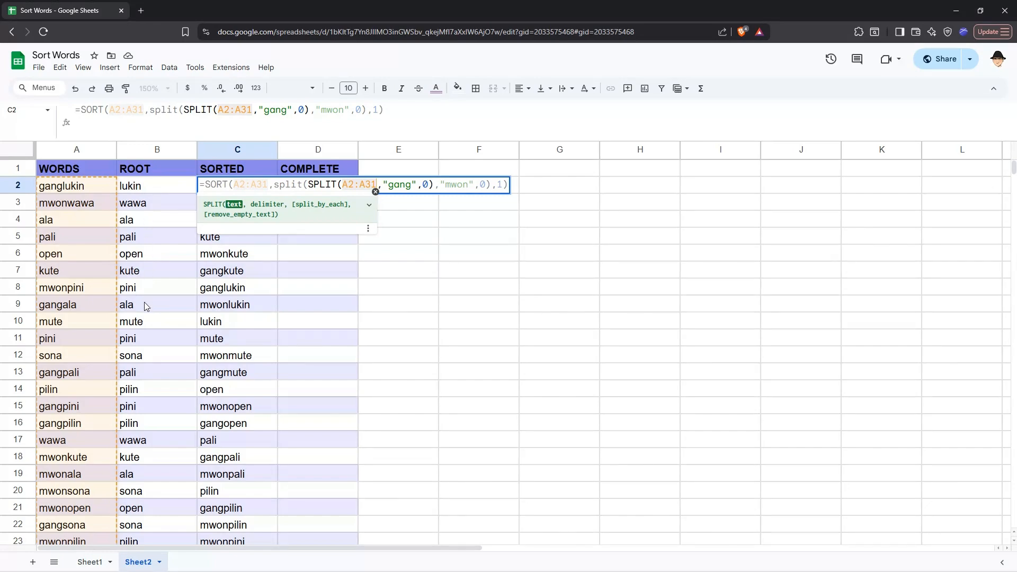
{"action": "left_click", "coordinate": [279, 185]}
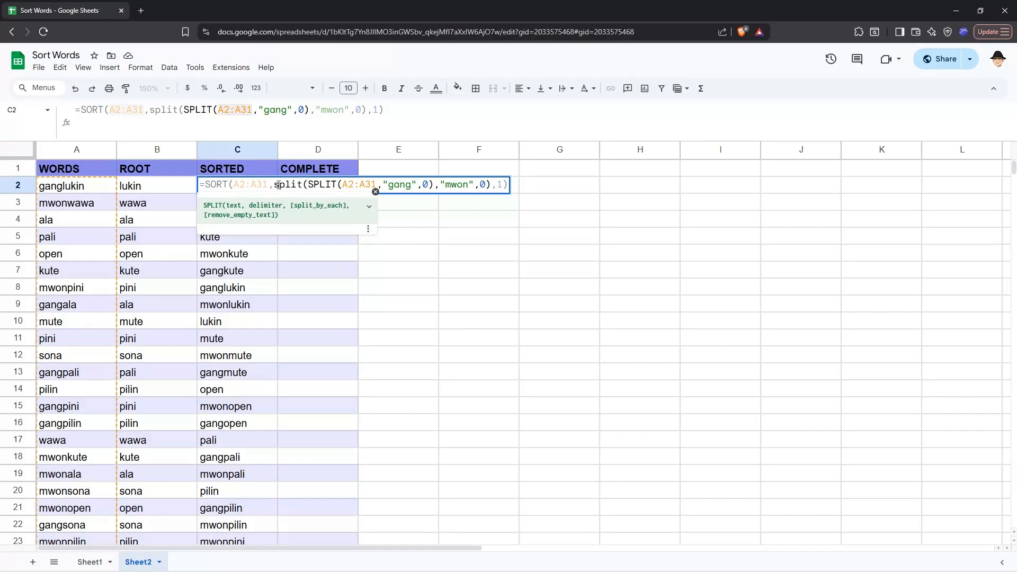
{"action": "key", "text": "Return"}
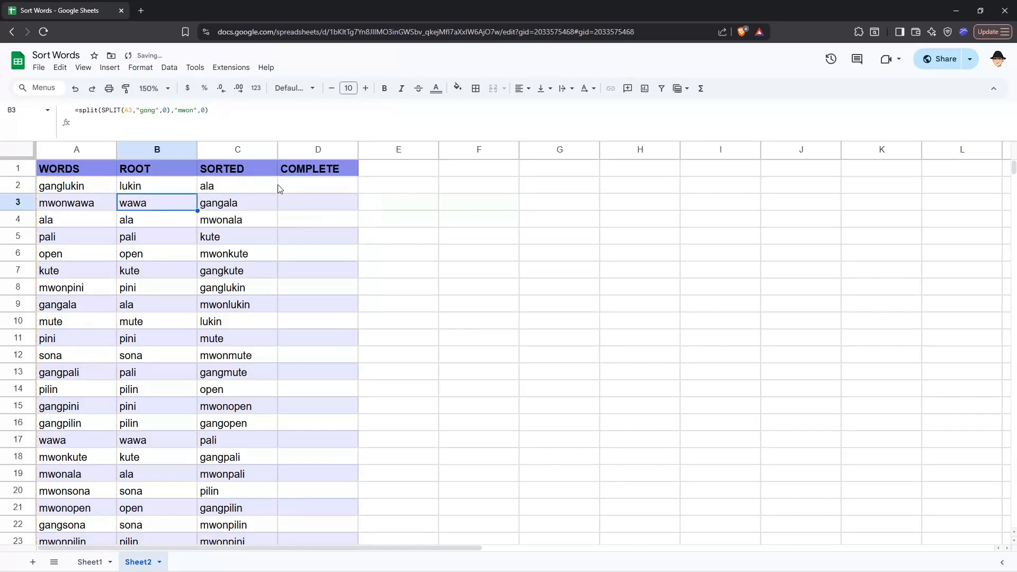
{"action": "key", "text": "Right"}
{"action": "key", "text": "Up"}
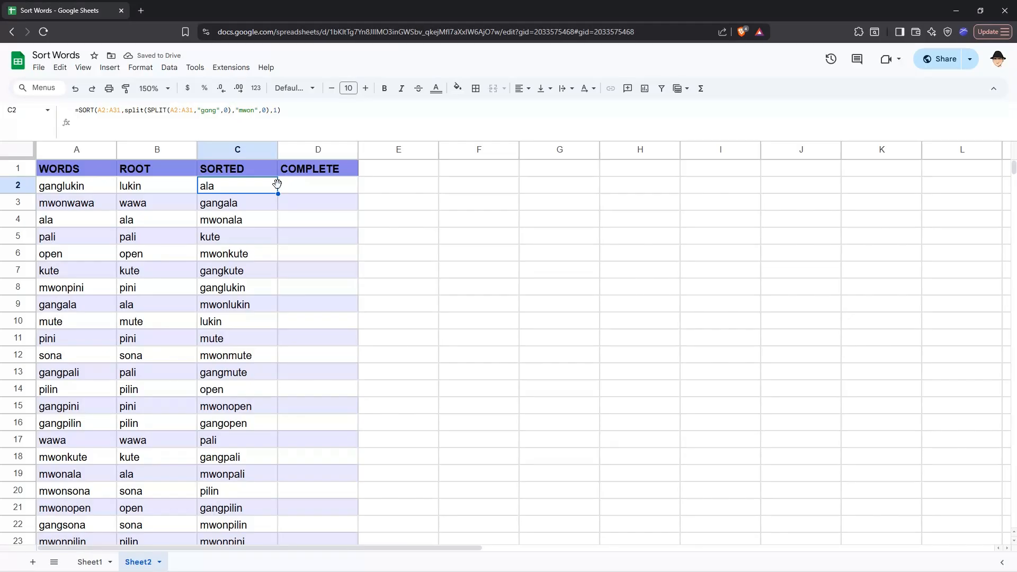
Undo and redo the change to compare results, keeping the SPLIT of A2:A31
{"action": "key", "text": "ctrl+z"}
{"action": "double_click", "coordinate": [277, 184]}
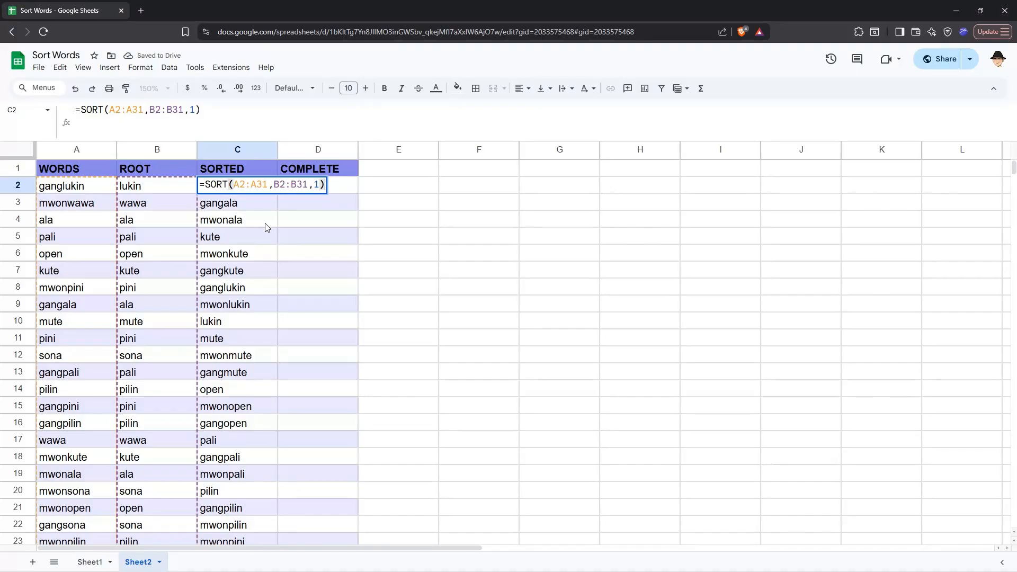
{"action": "key", "text": "Escape"}
{"action": "key", "text": "ctrl+y"}
{"action": "key", "text": "Return"}
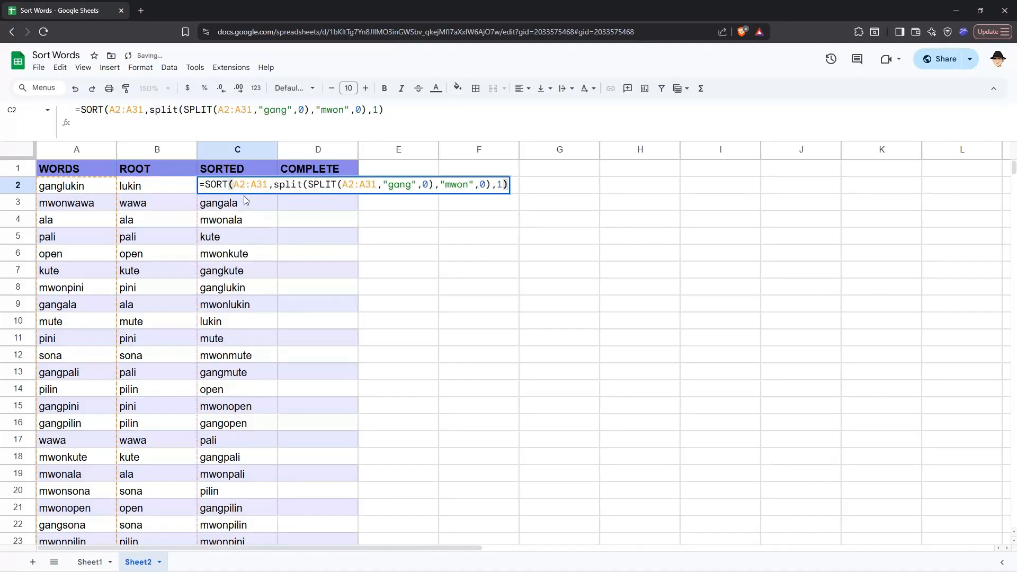
{"action": "left_click", "coordinate": [272, 186]}
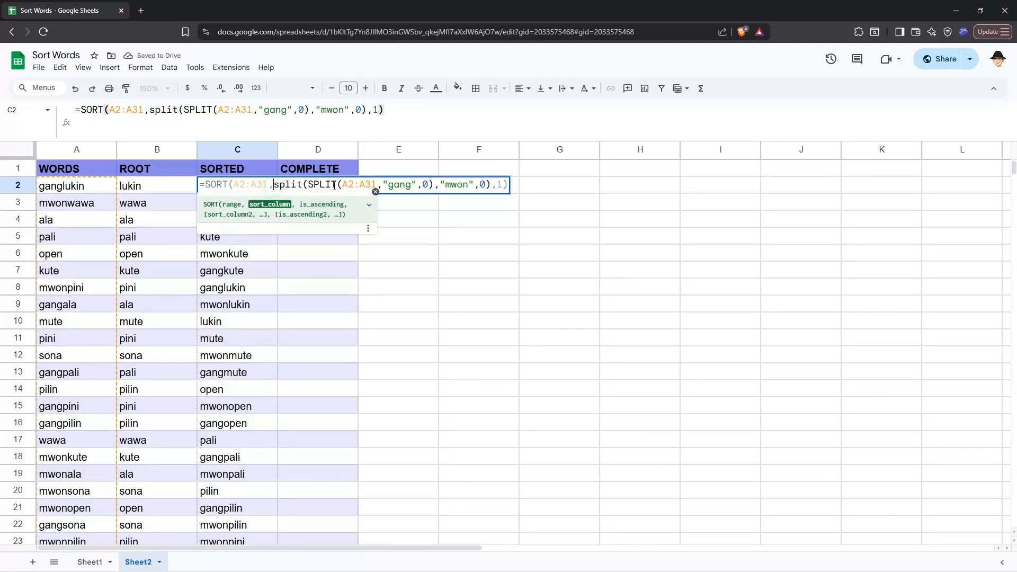
{"action": "left_click", "coordinate": [490, 184], "text": "shift"}
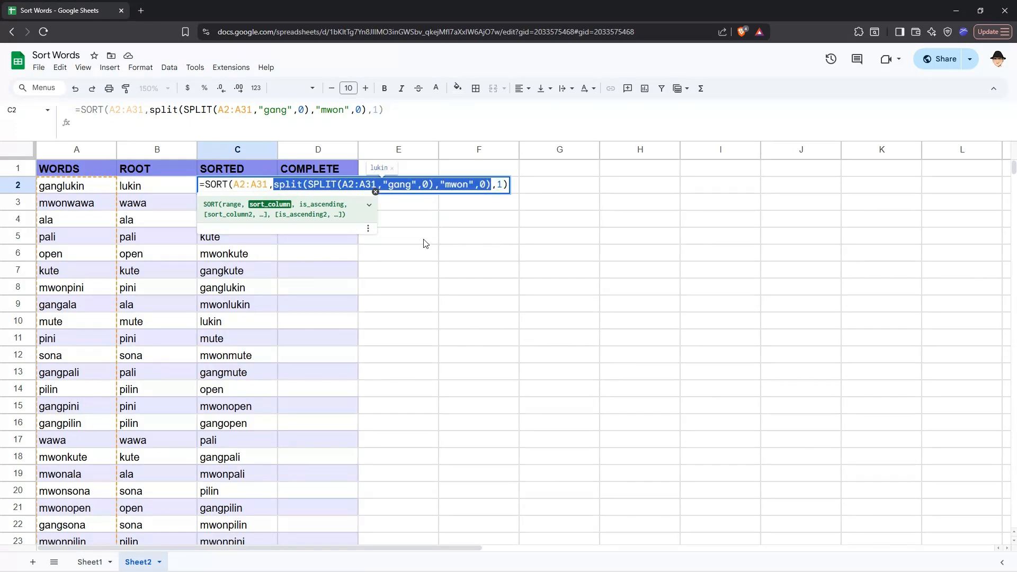
{"action": "key", "text": "Escape"}
Clear the ROOT values in B2:B31
{"action": "key", "text": "Left"}
{"action": "key", "text": "ctrl+shift+Down"}
{"action": "key", "text": "Delete"}
{"action": "key", "text": "Right"}
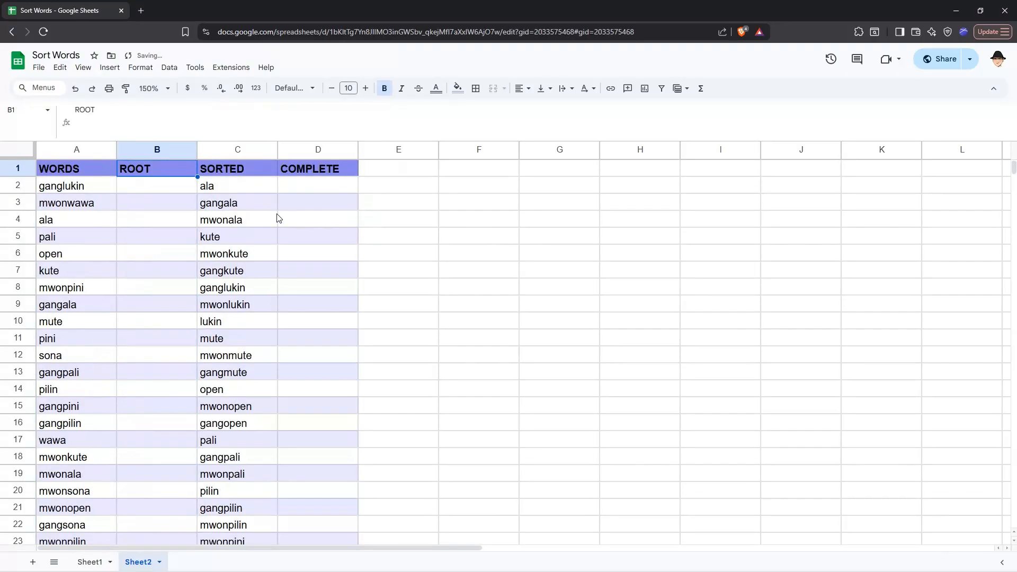